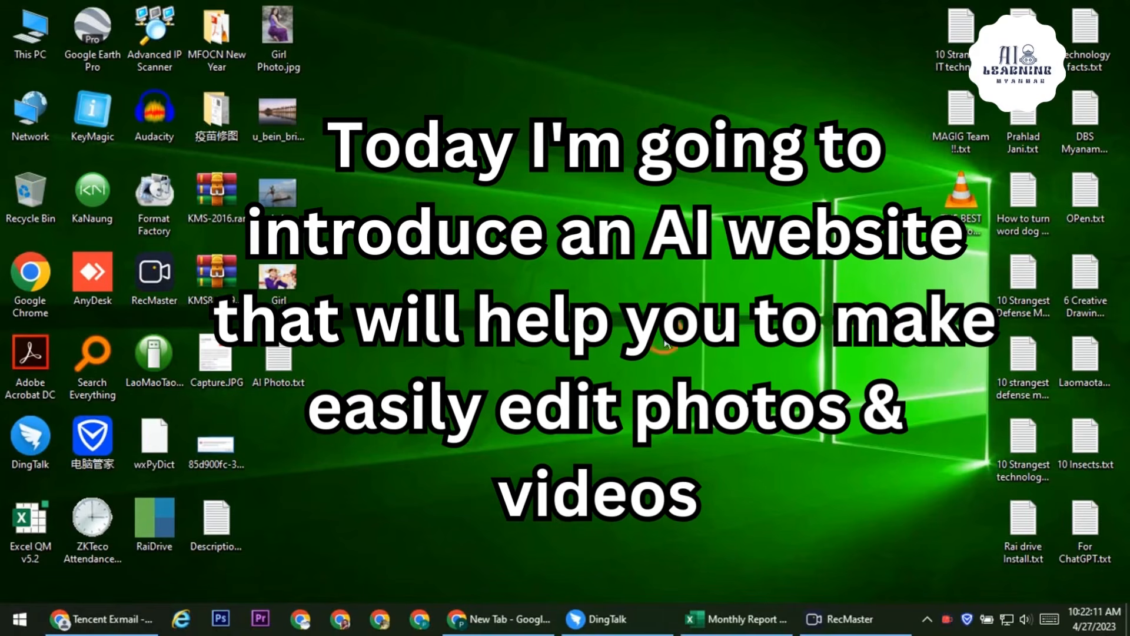
Open the AI Photo.txt notes file on the desktop in Notepad
left_click(277, 362)
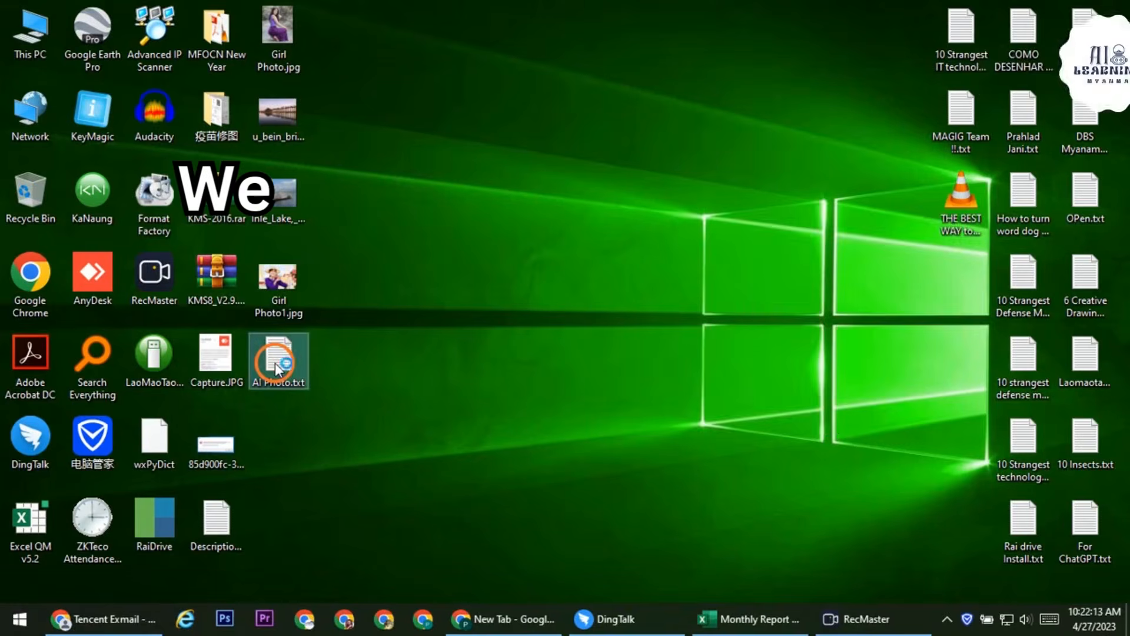
double_click(277, 362)
Maximize the notes and copy 'mail.tm' to the clipboard, then switch to Chrome
left_click(1071, 9)
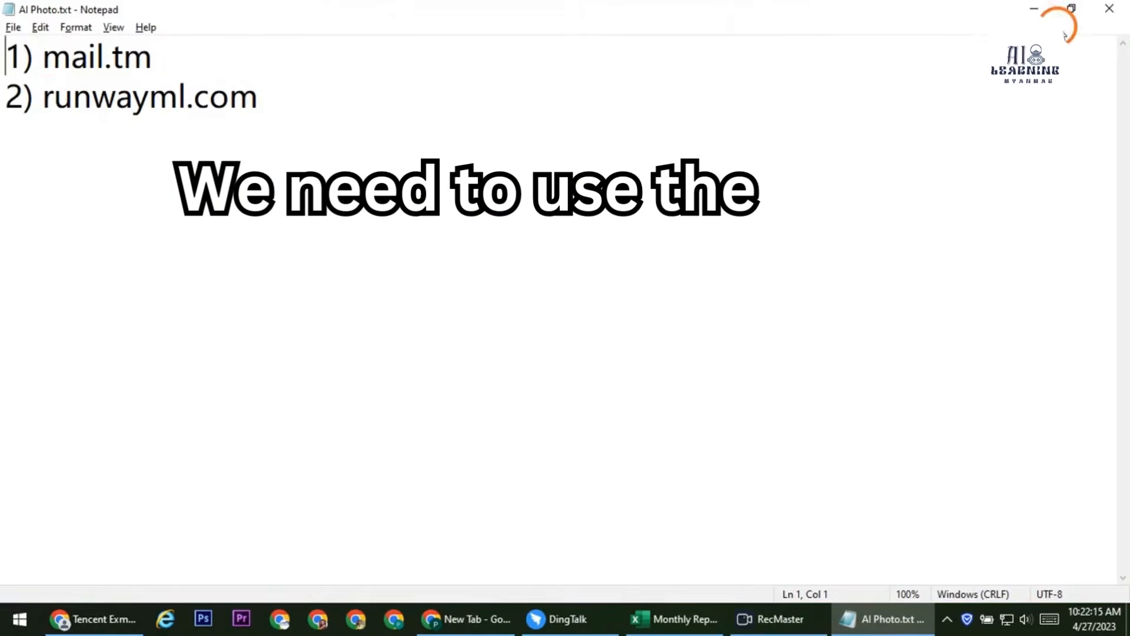
left_click_drag(42, 57, 192, 57)
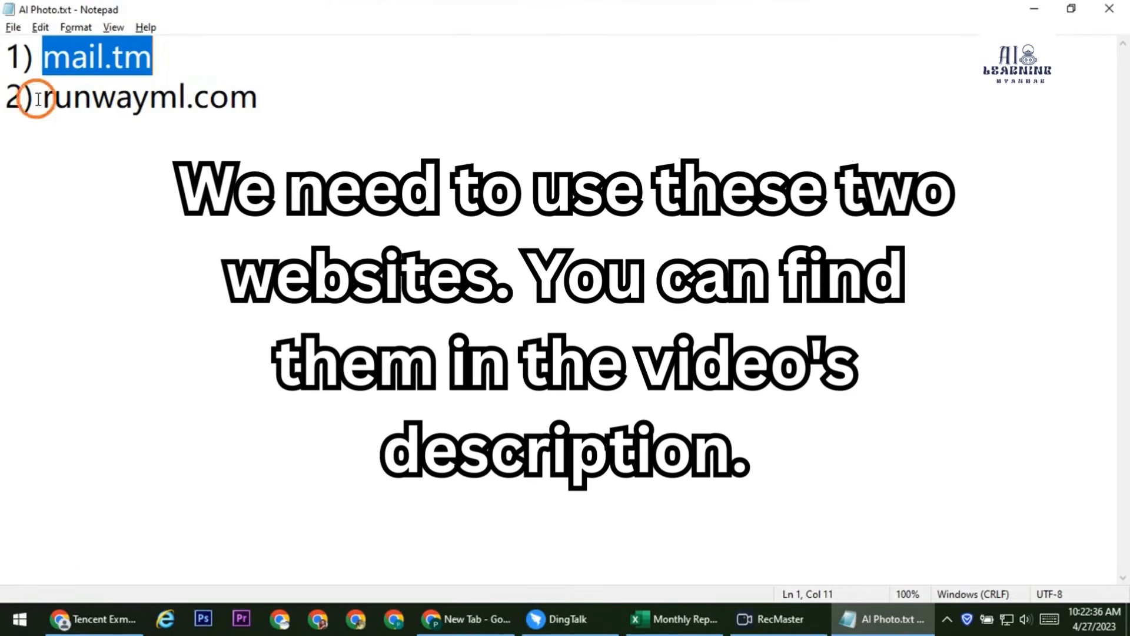
left_click_drag(37, 99, 323, 95)
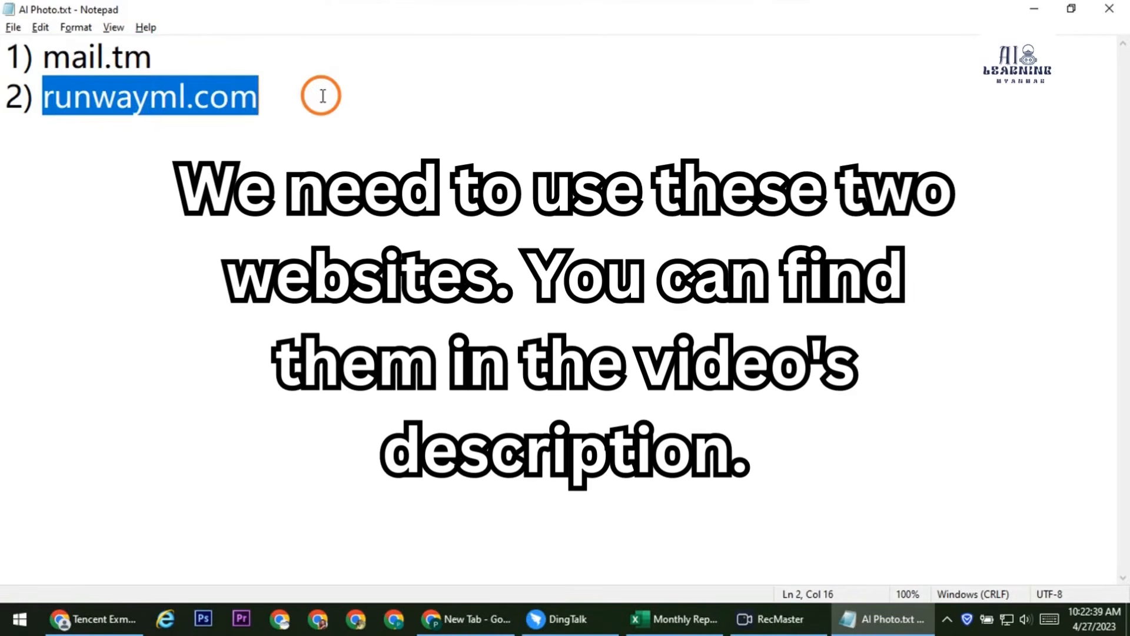
left_click_drag(39, 57, 229, 66)
right_click(114, 51)
left_click(194, 112)
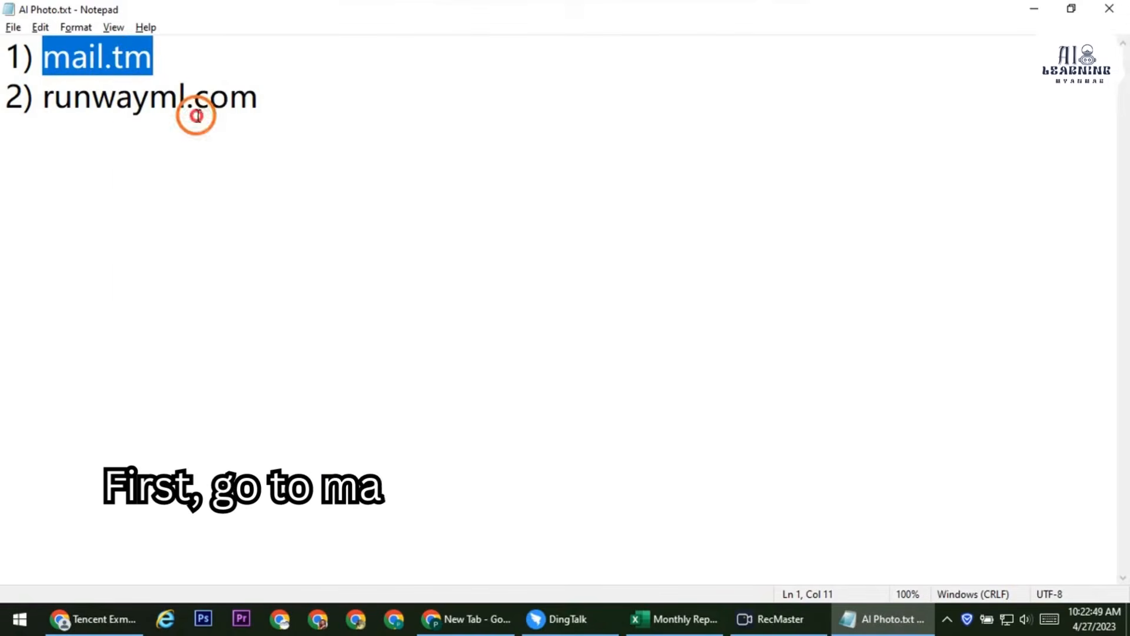
left_click(453, 618)
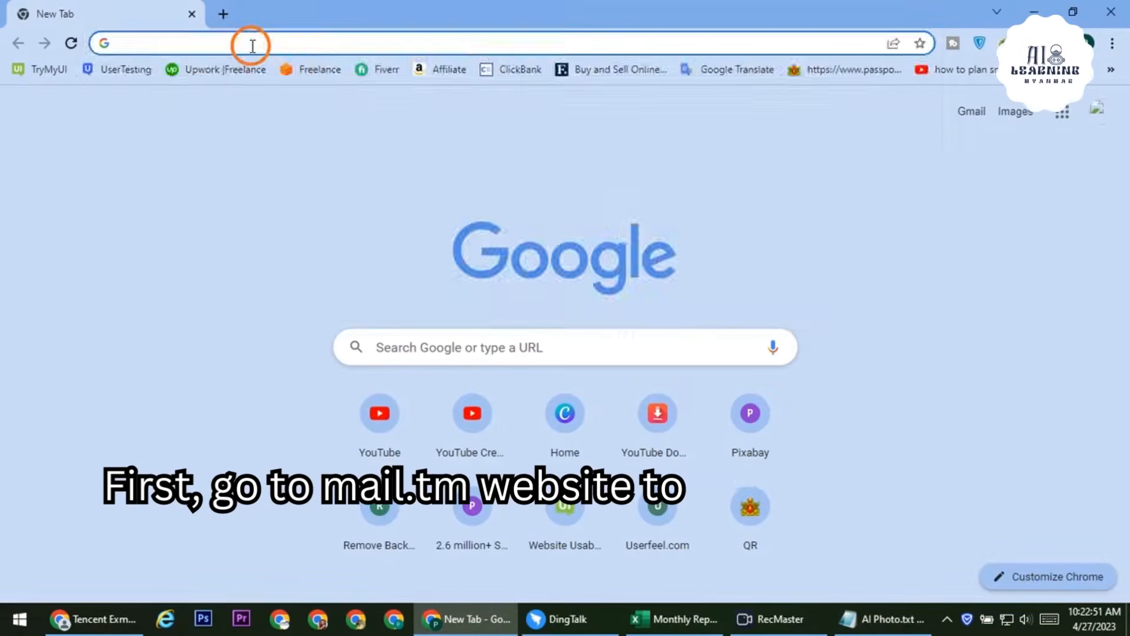
Load mail.tm in Chrome and copy its generated temporary email address
left_click(252, 45)
right_click(252, 45)
left_click(303, 177)
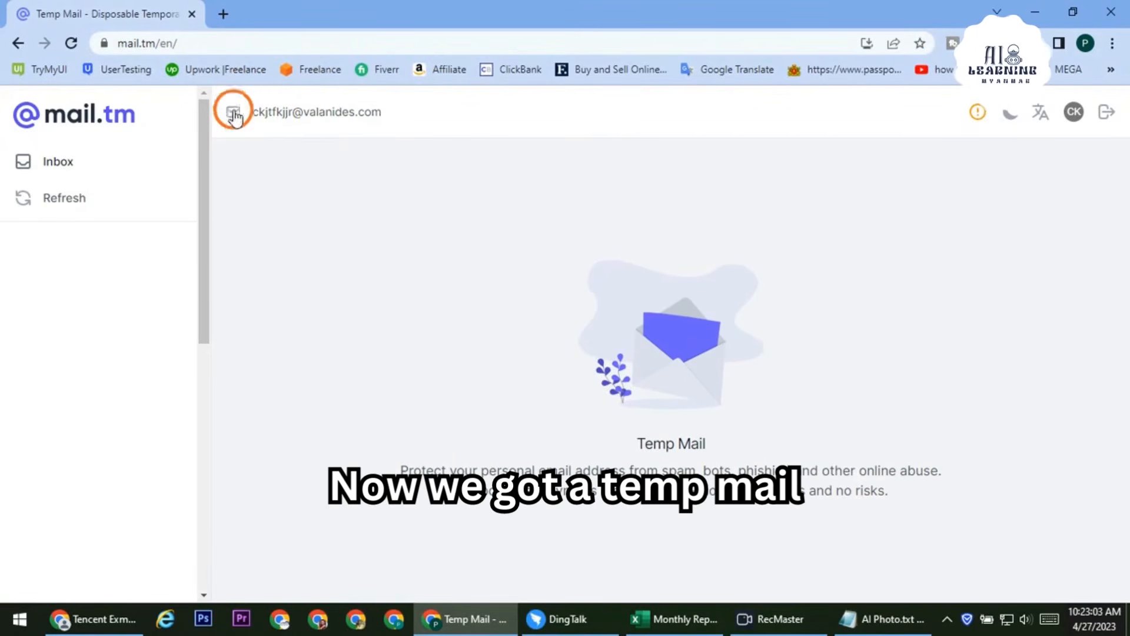
left_click(282, 113)
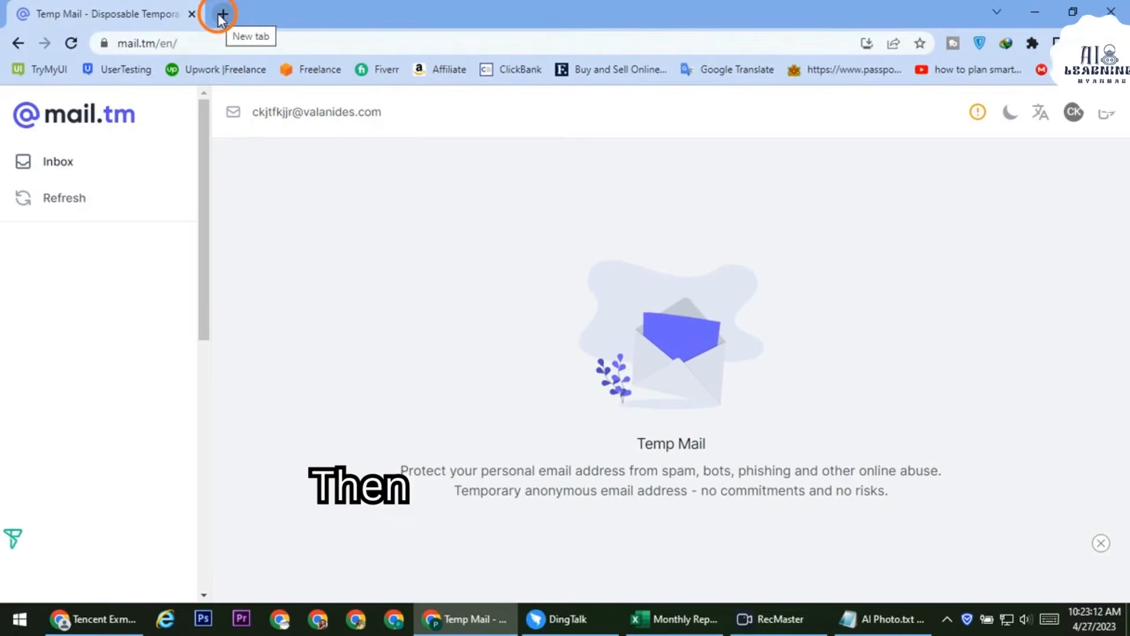
left_click(222, 16)
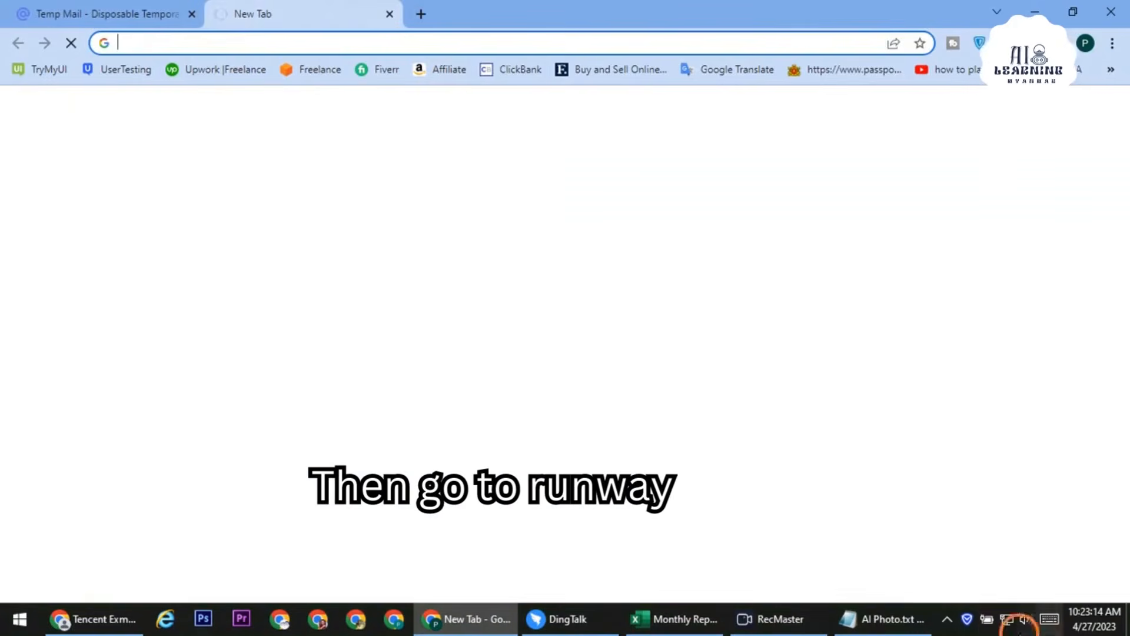
Copy runwayml.com from the notes, load it in the new tab, and start free signup
left_click(877, 619)
left_click_drag(47, 96, 266, 99)
right_click(211, 97)
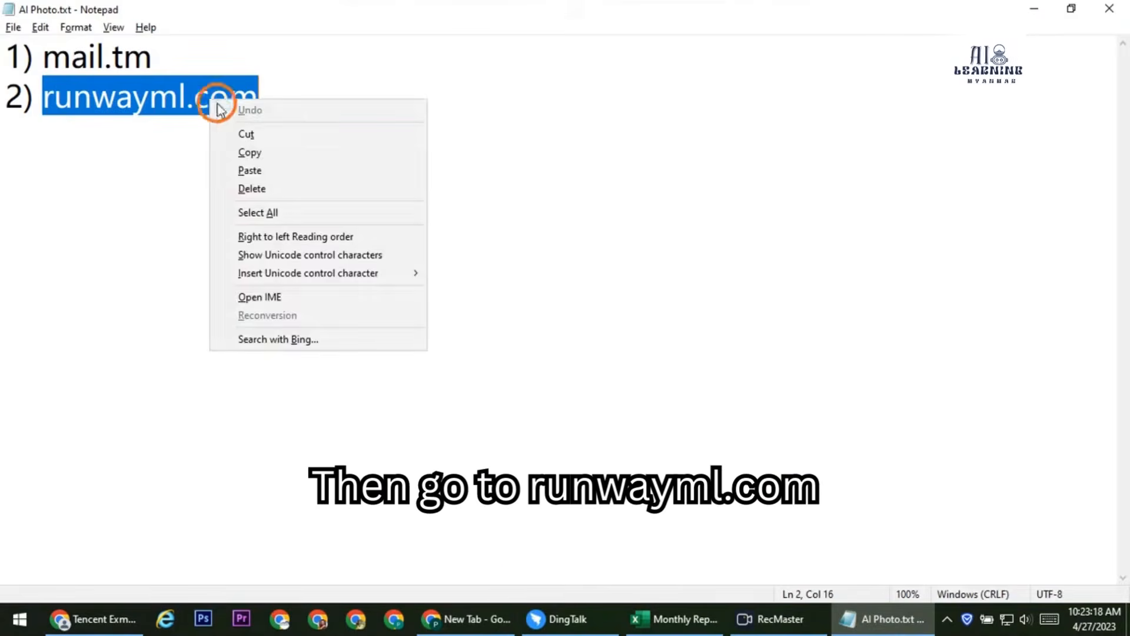
left_click(253, 152)
left_click(474, 622)
right_click(307, 41)
left_click(359, 168)
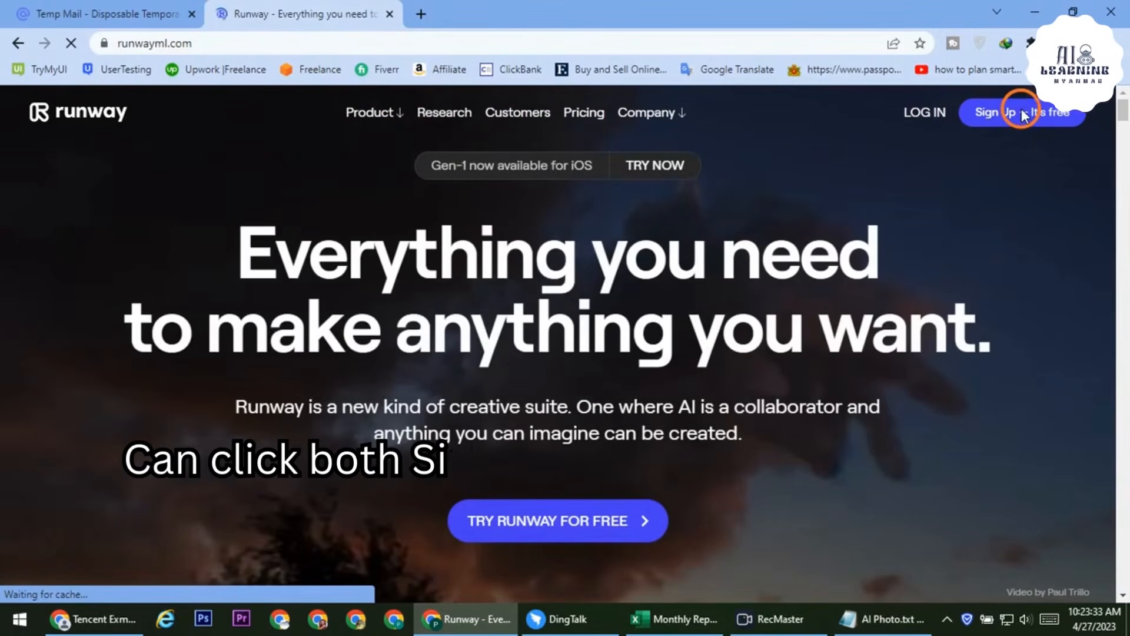
left_click(560, 528)
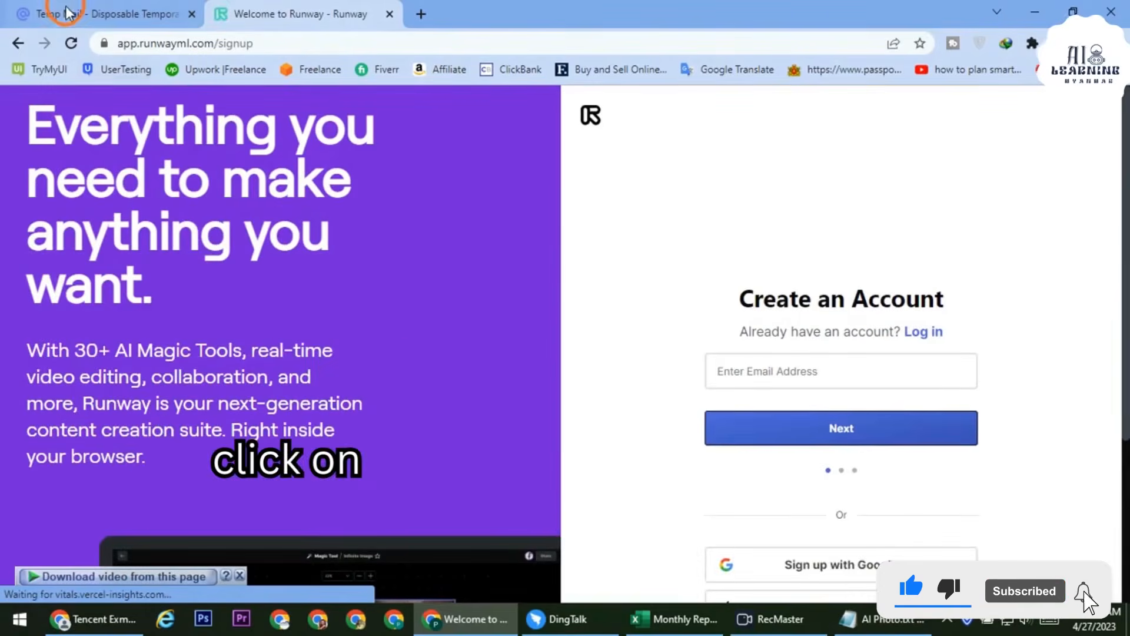
Paste the temporary mail.tm address into Runway's signup email field and continue to the username step
left_click(45, 13)
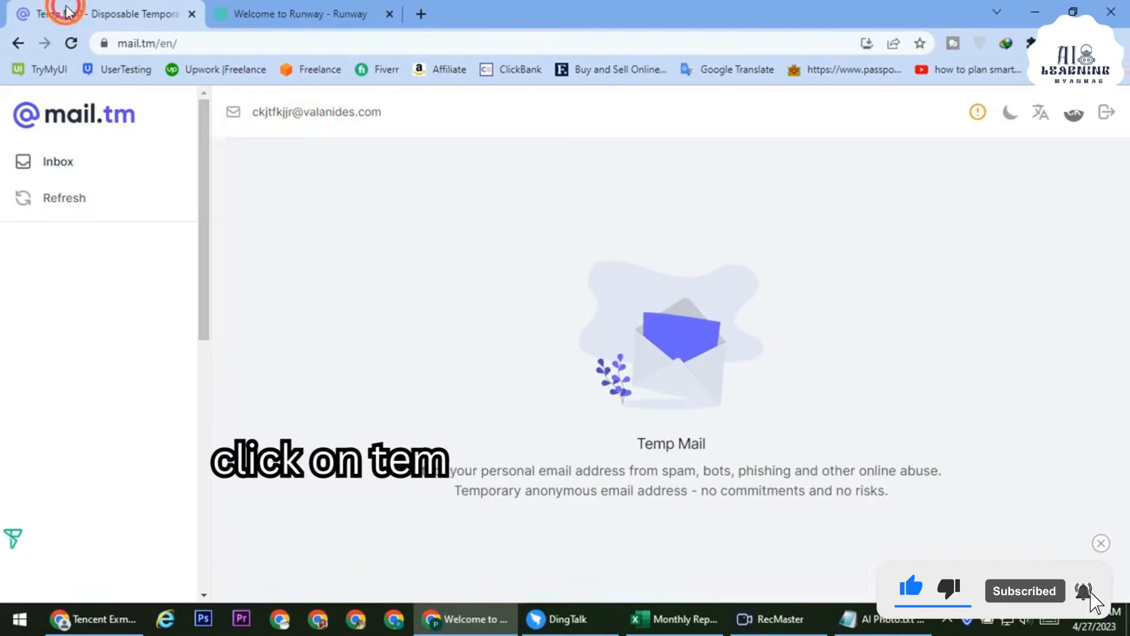
left_click(307, 115)
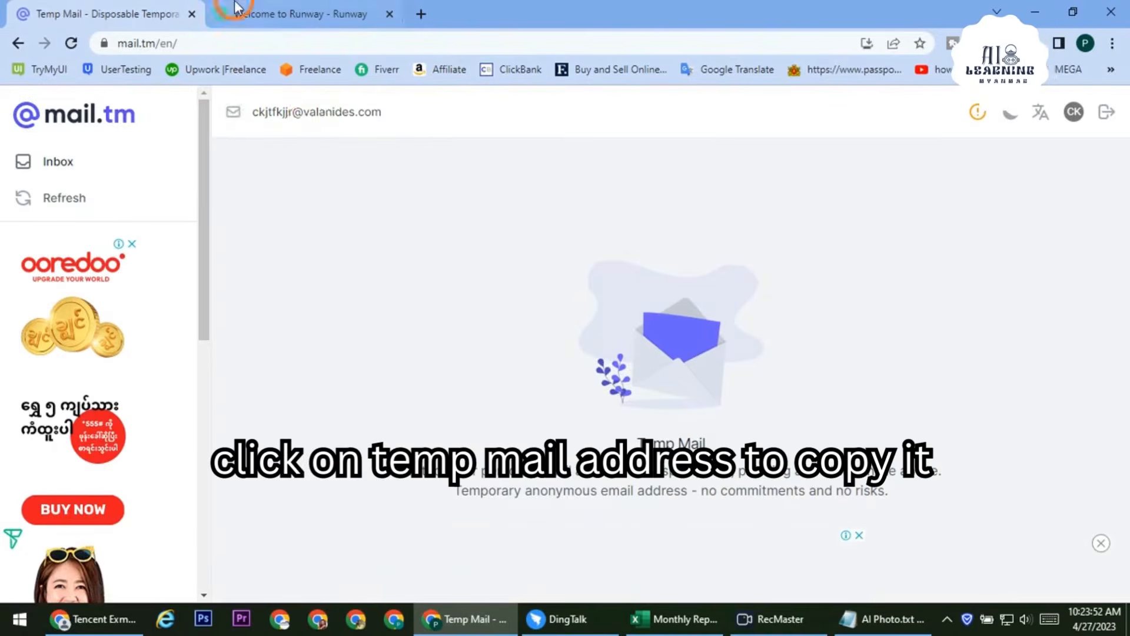
left_click(253, 13)
left_click(857, 373)
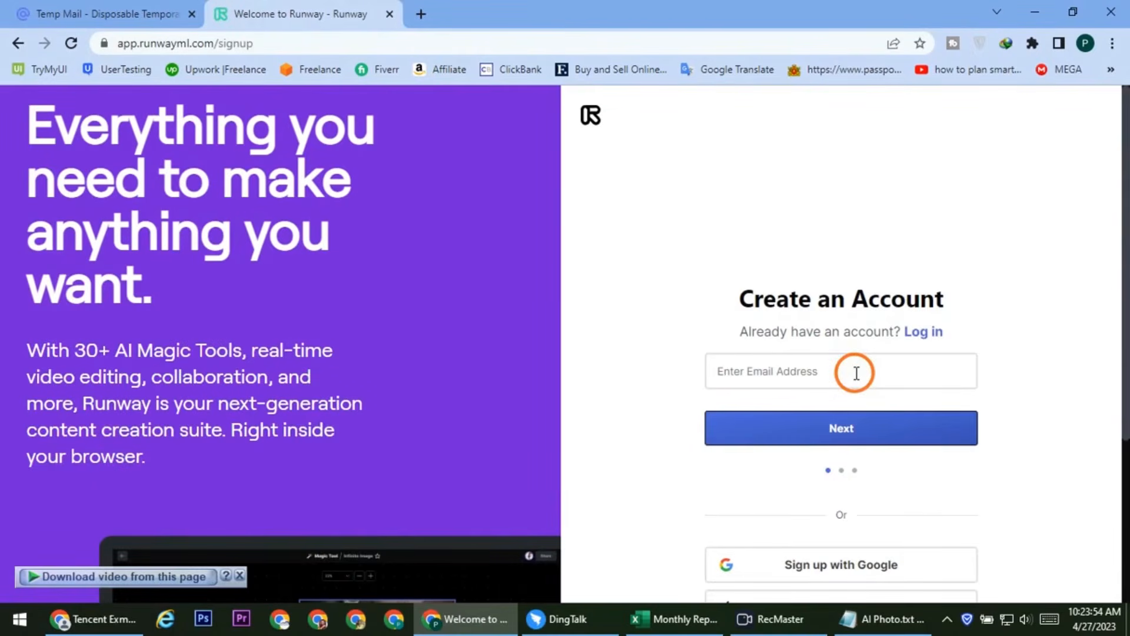
right_click(856, 372)
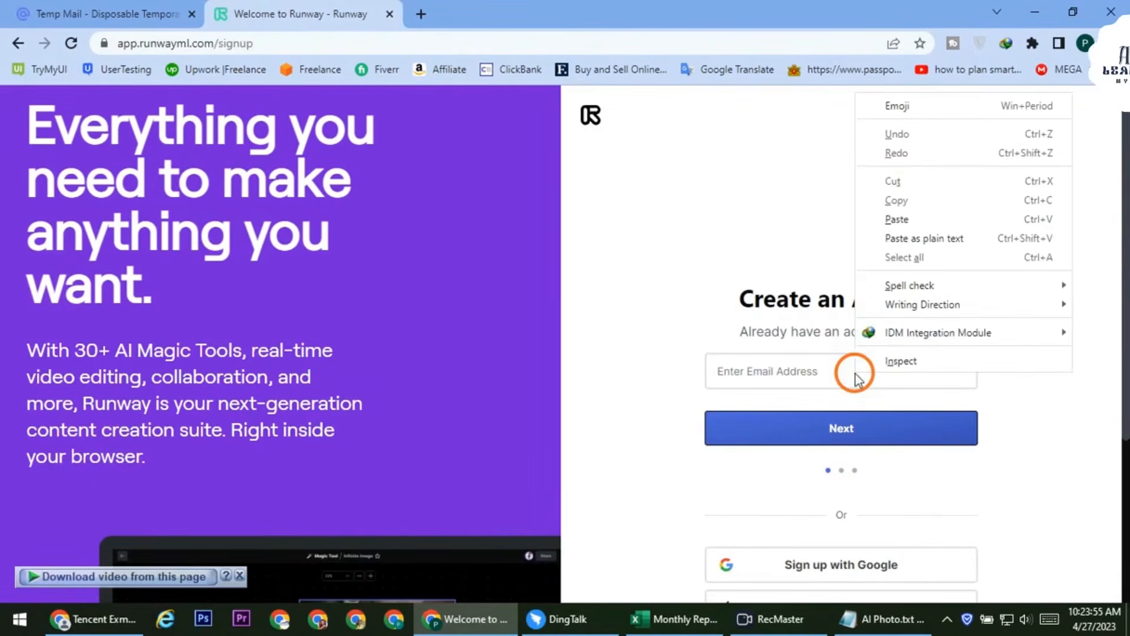
left_click(900, 219)
left_click(871, 437)
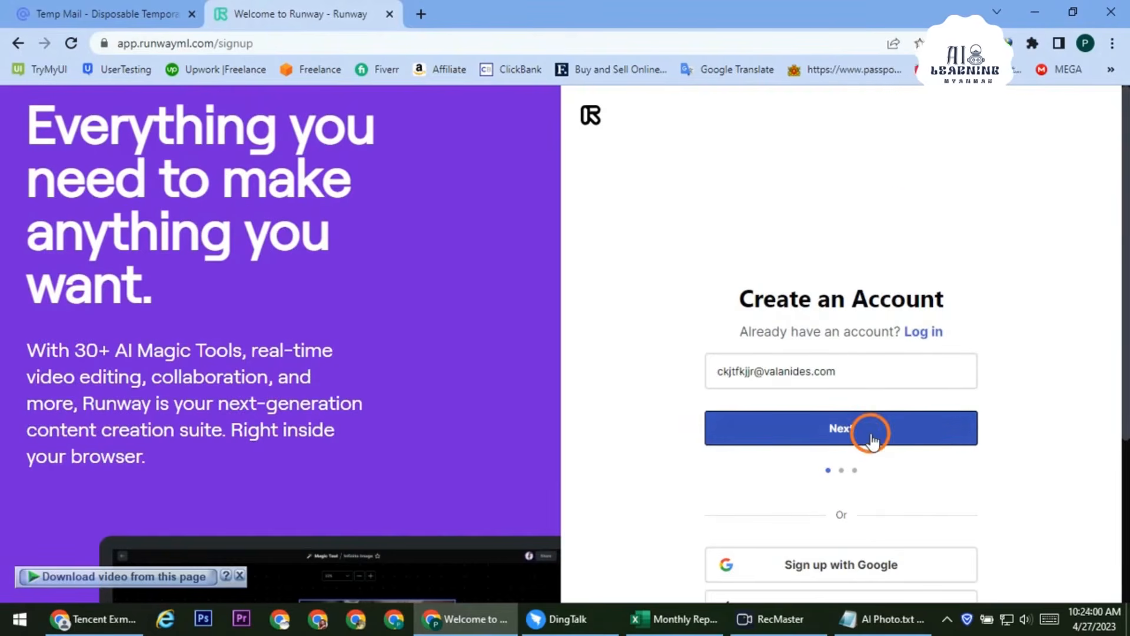
left_click(836, 318)
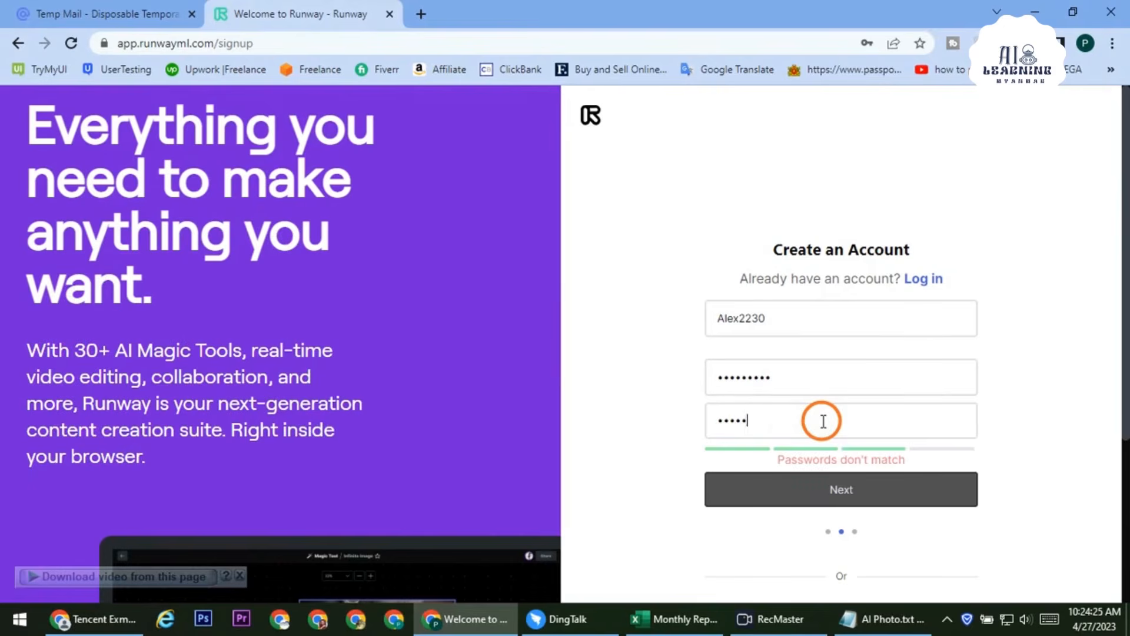
Complete the confirm password, append '2' to the taken username, and continue to name details
type("••")
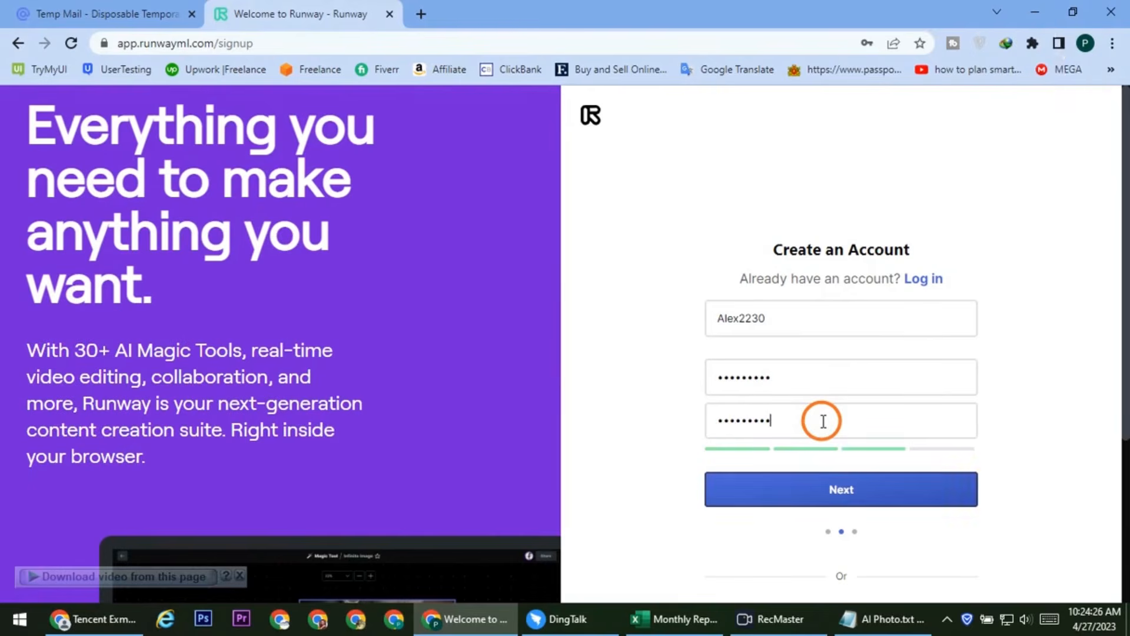
left_click(863, 499)
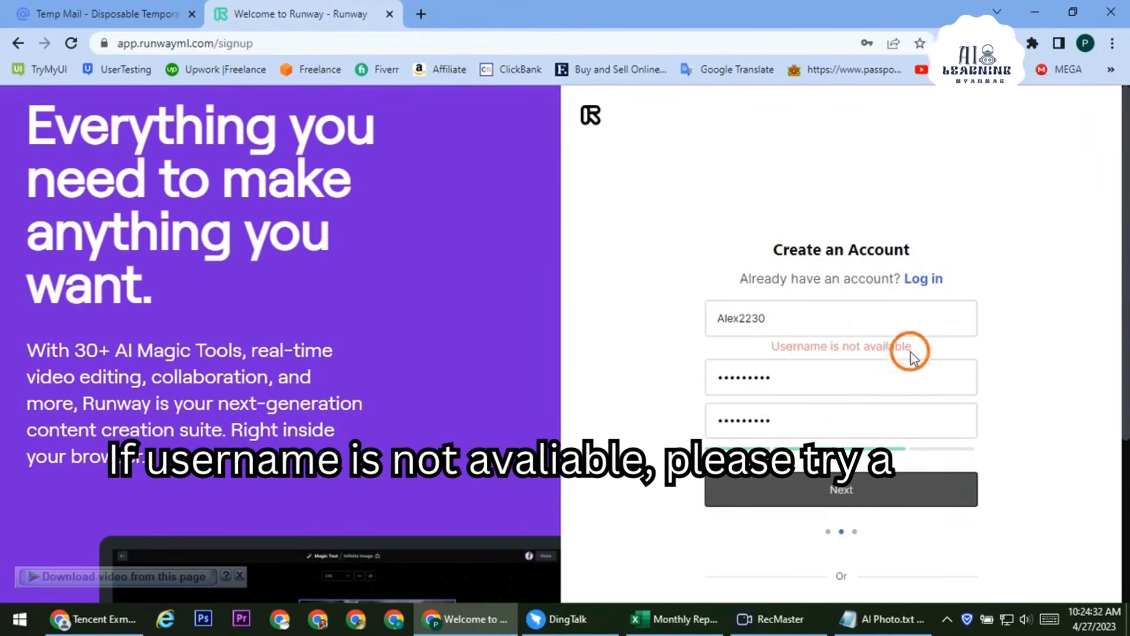
double_click(768, 316)
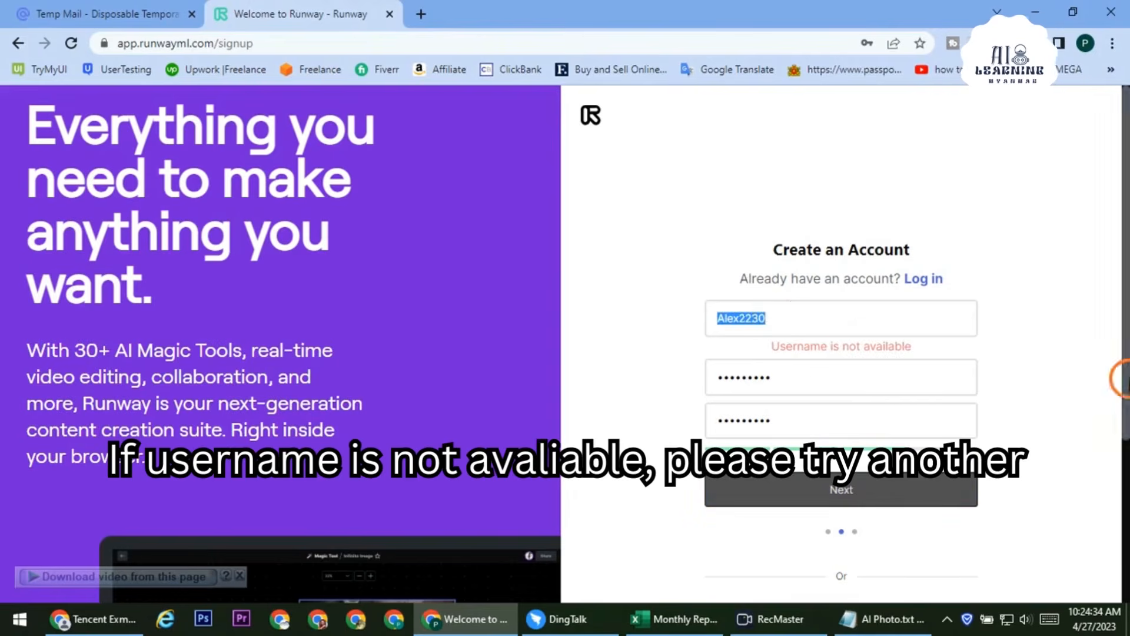
left_click(808, 316)
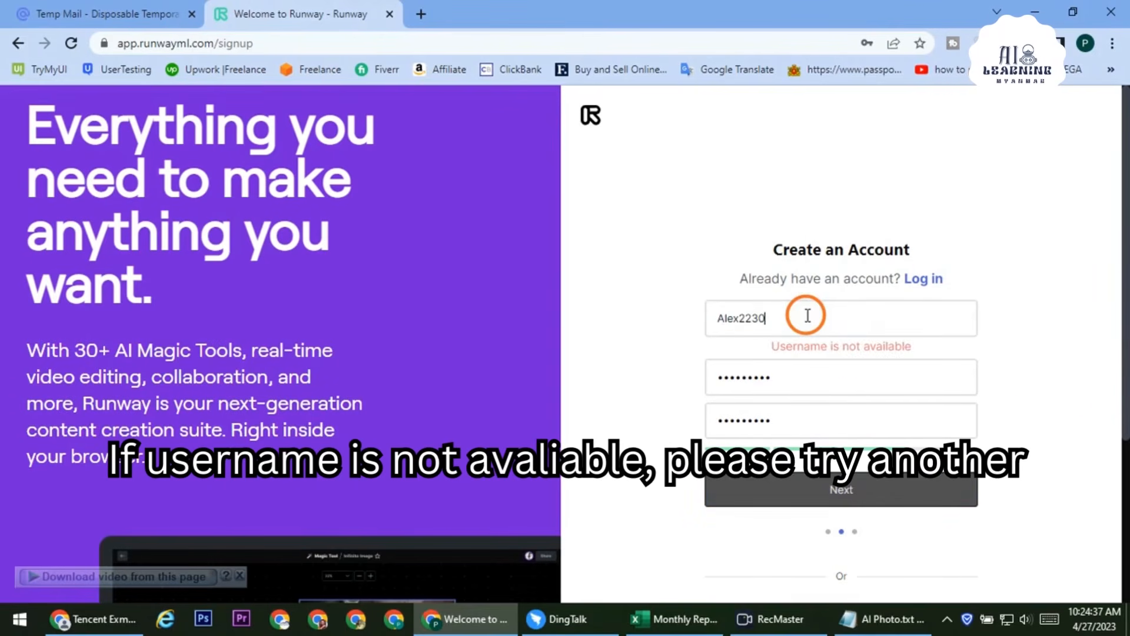
type("22")
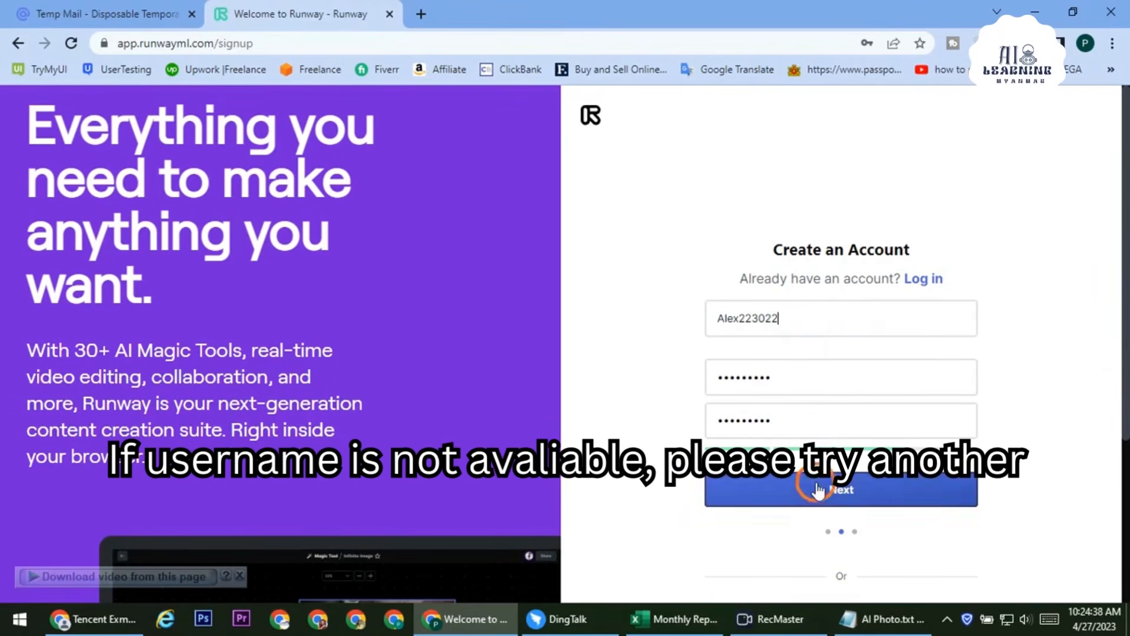
left_click(818, 490)
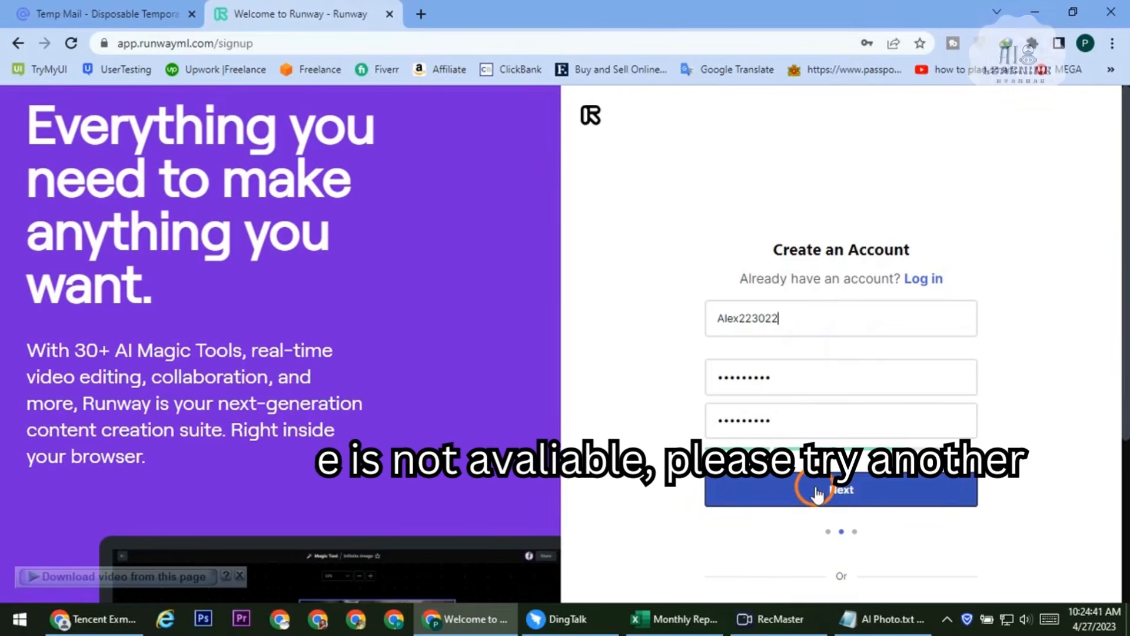
left_click(818, 491)
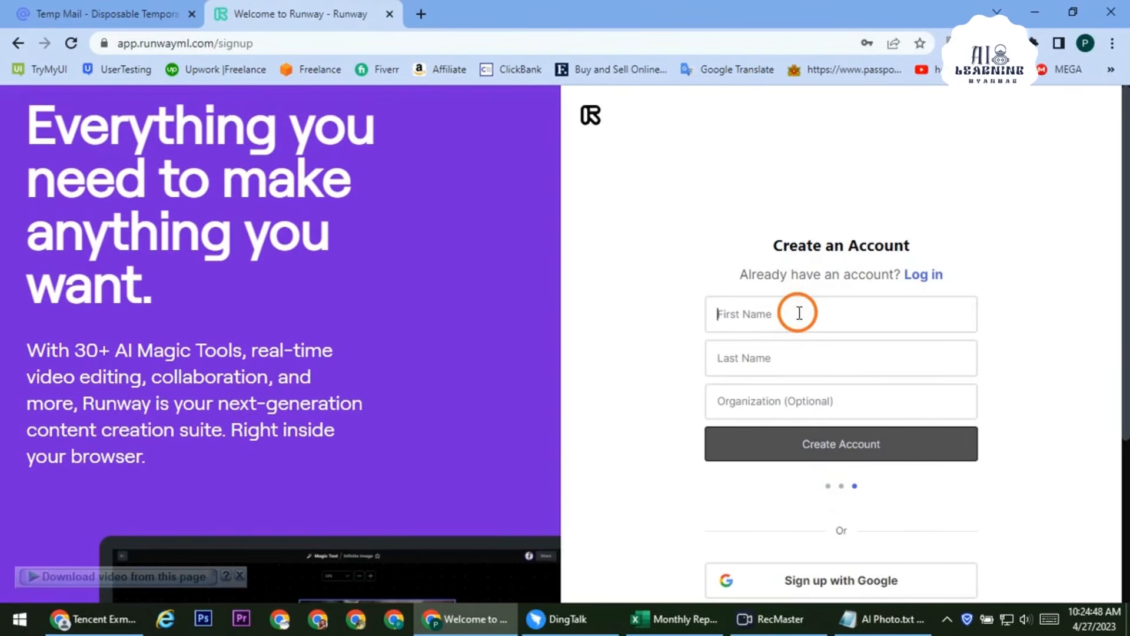
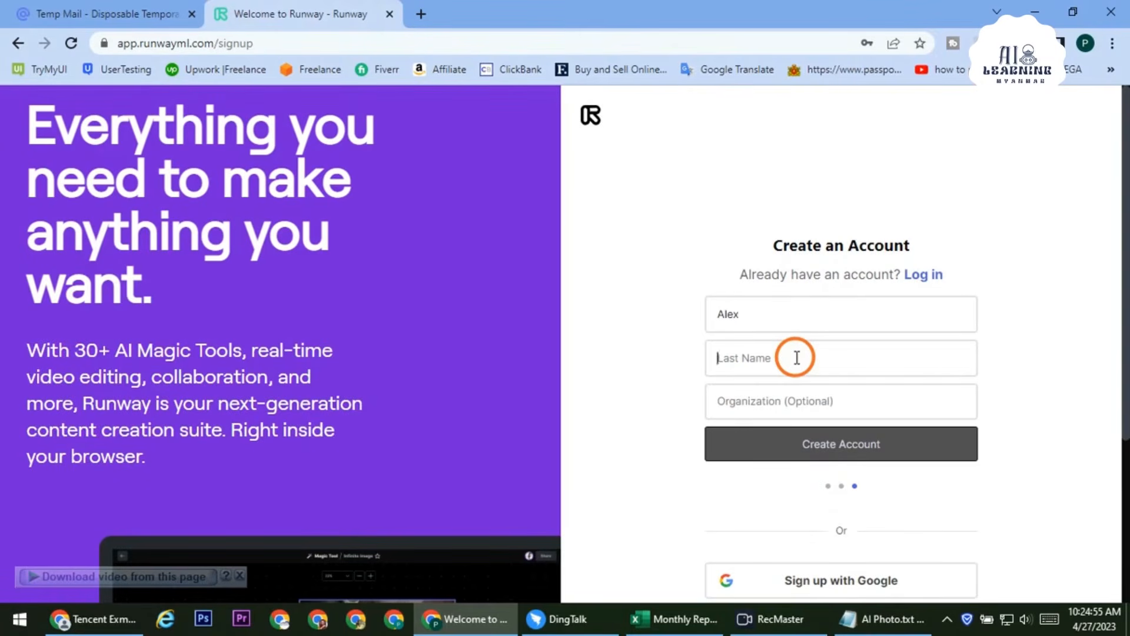
Enter a first and last name, leave Organization blank, and create the Runway account
left_click(796, 357)
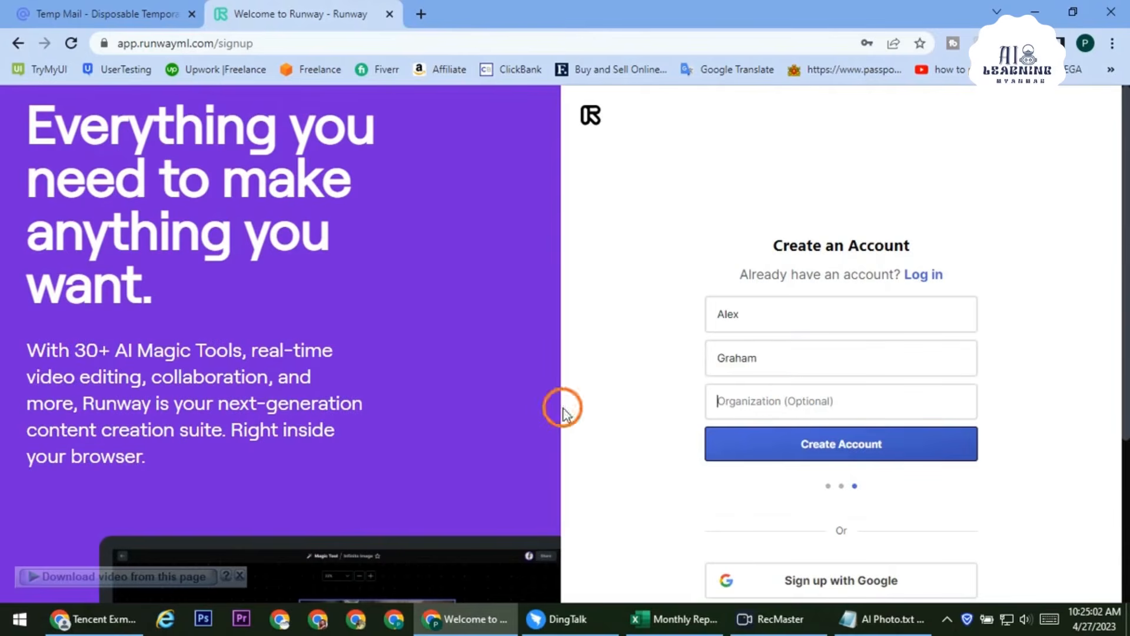
left_click(894, 458)
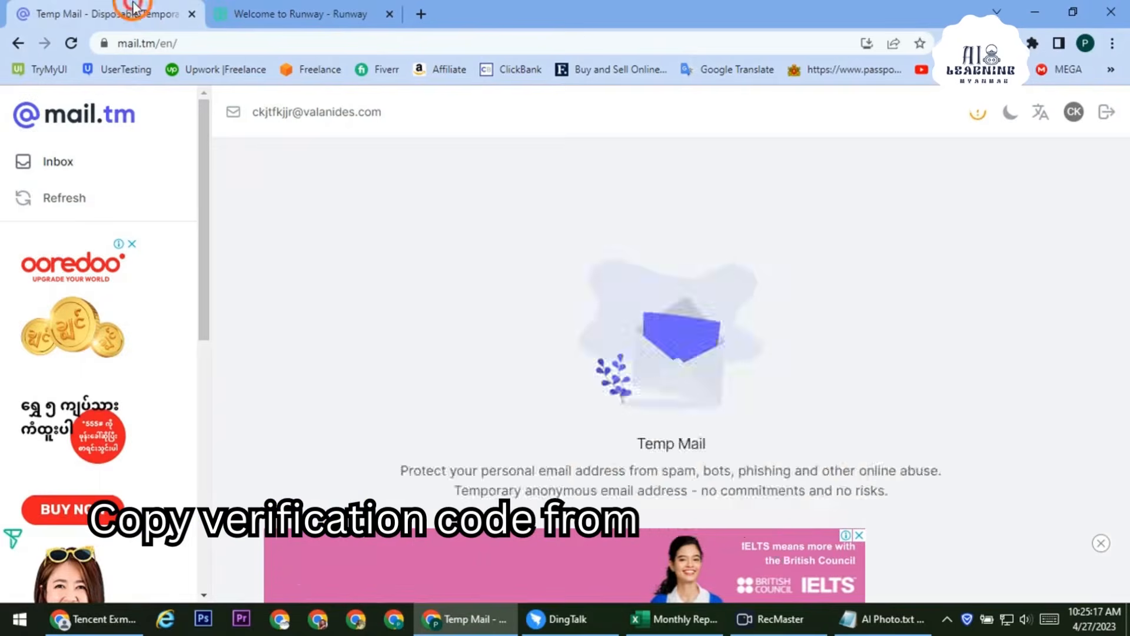
Copy the verification code from the Runway email in mail.tm and validate it on Runway
left_click(177, 13)
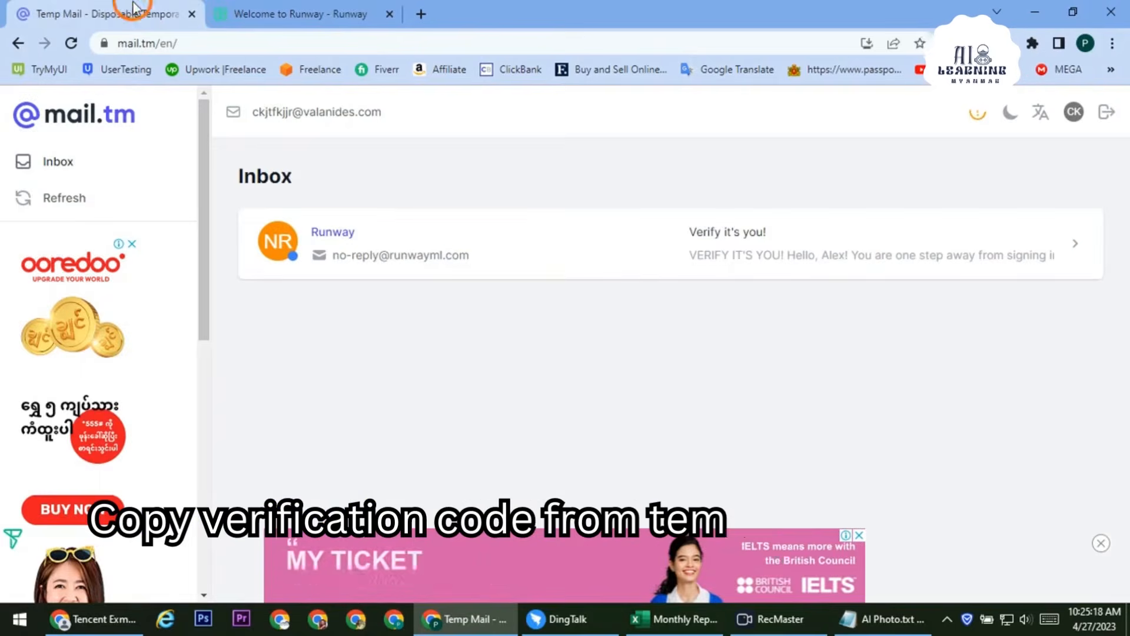
left_click(467, 243)
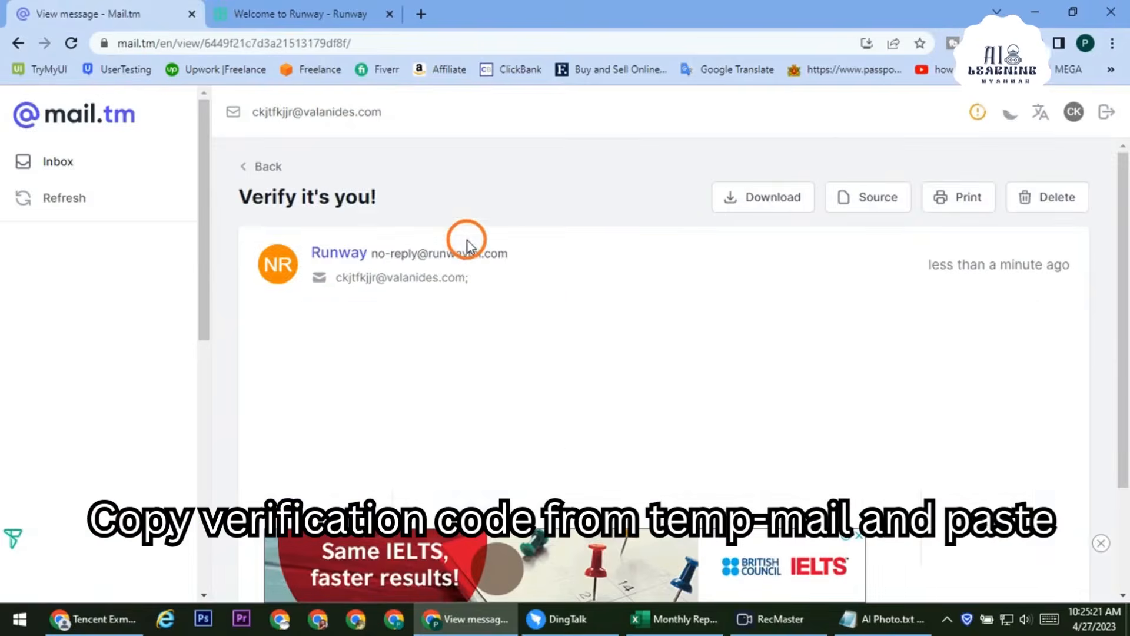
scroll(869, 401, "down", 5)
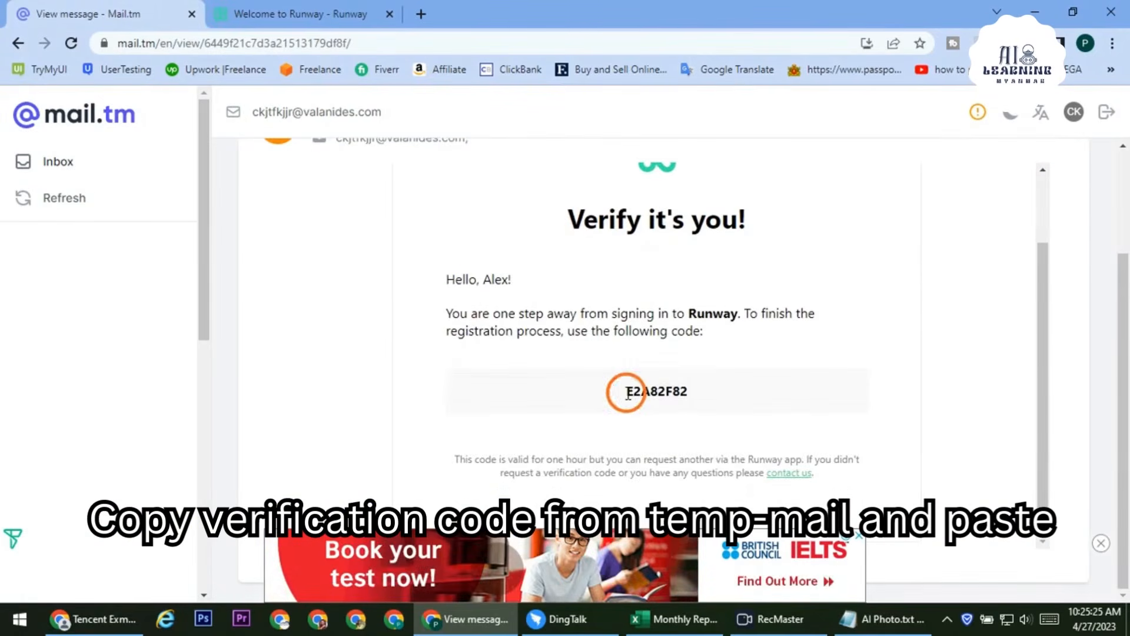
left_click_drag(630, 391, 678, 388)
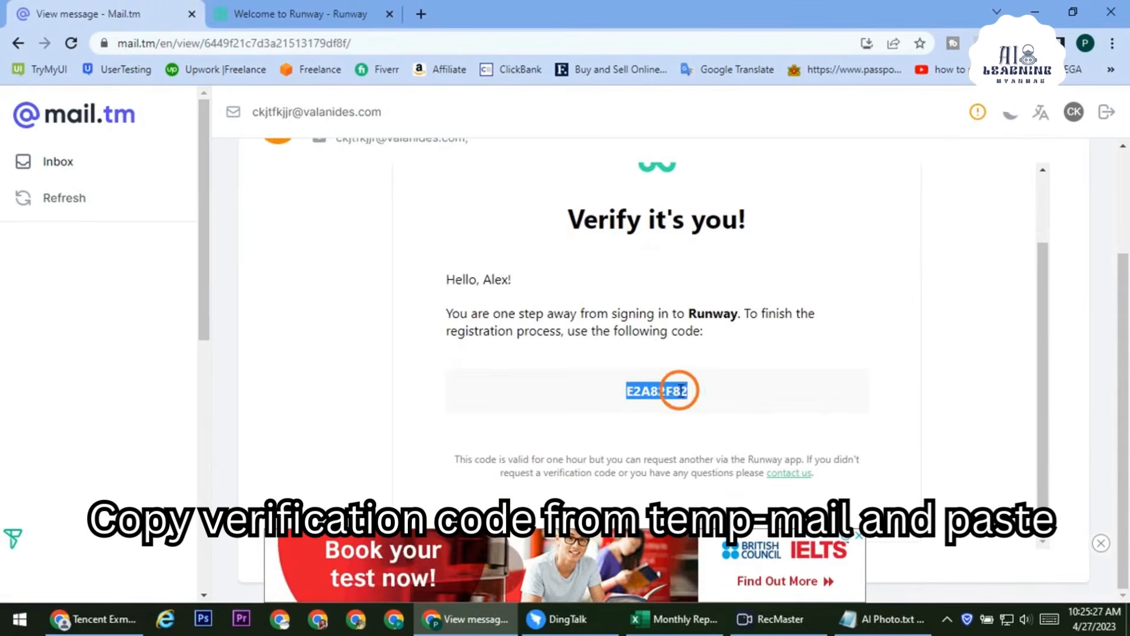
right_click(680, 390)
left_click(699, 407)
left_click(323, 13)
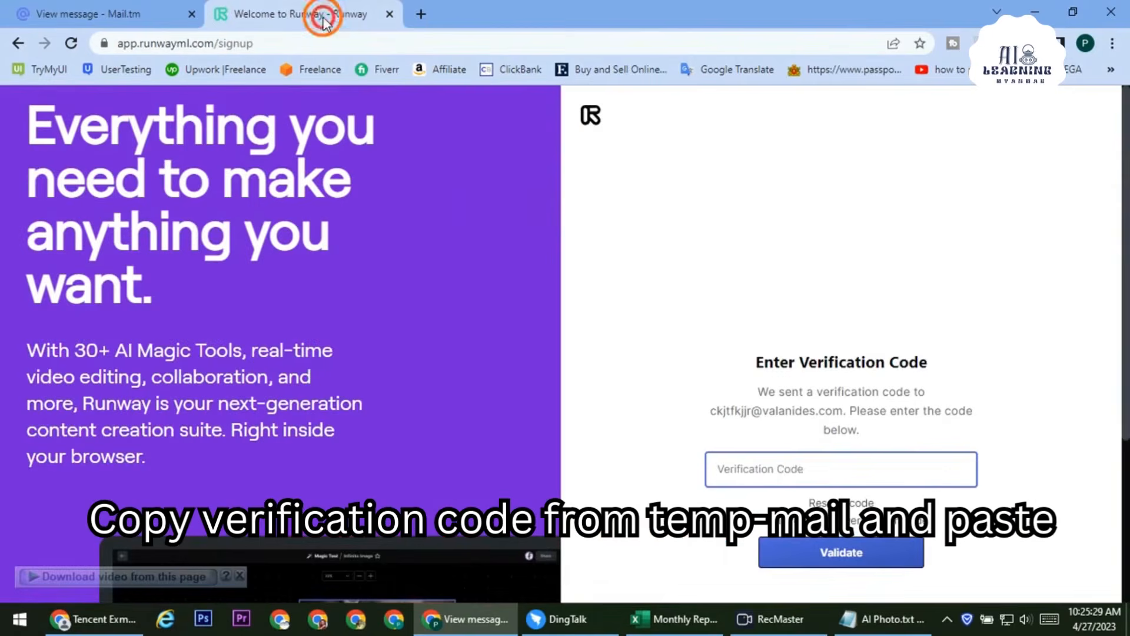
right_click(803, 460)
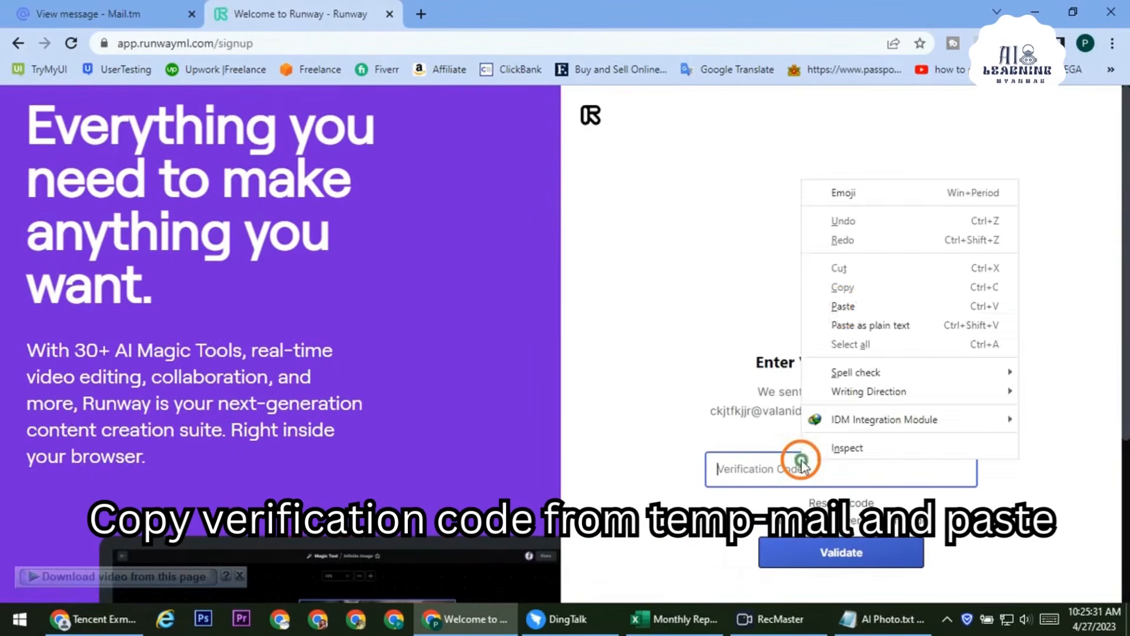
left_click(840, 302)
left_click(843, 558)
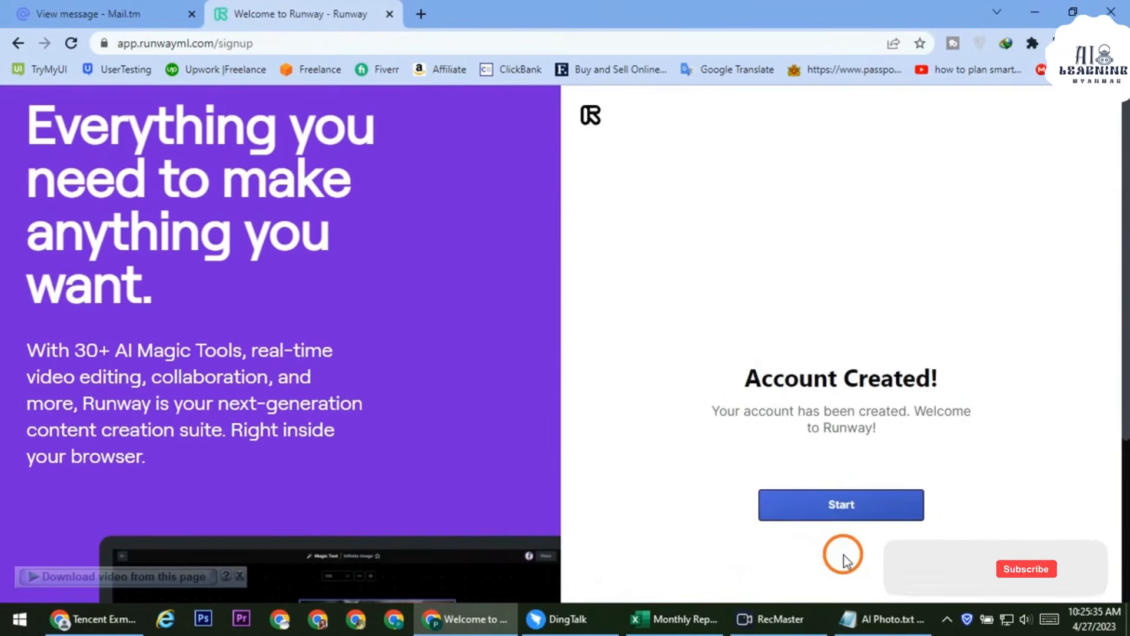
Start the new account on the free plan and scroll down to the All Tools grid
left_click(832, 503)
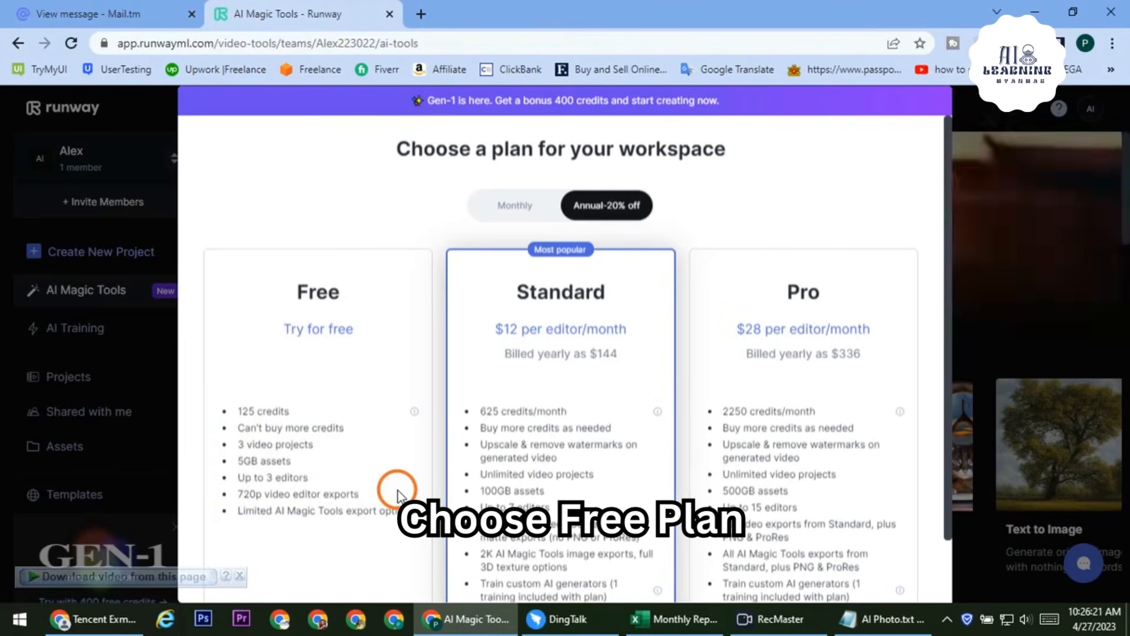
scroll(393, 493, "down", 2)
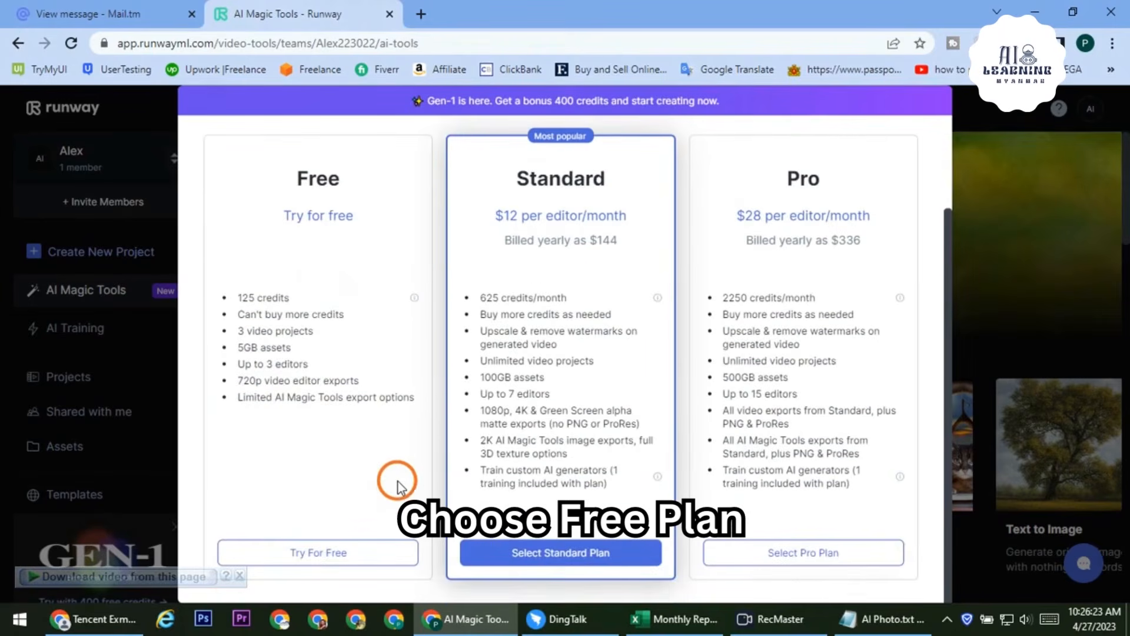
left_click(331, 553)
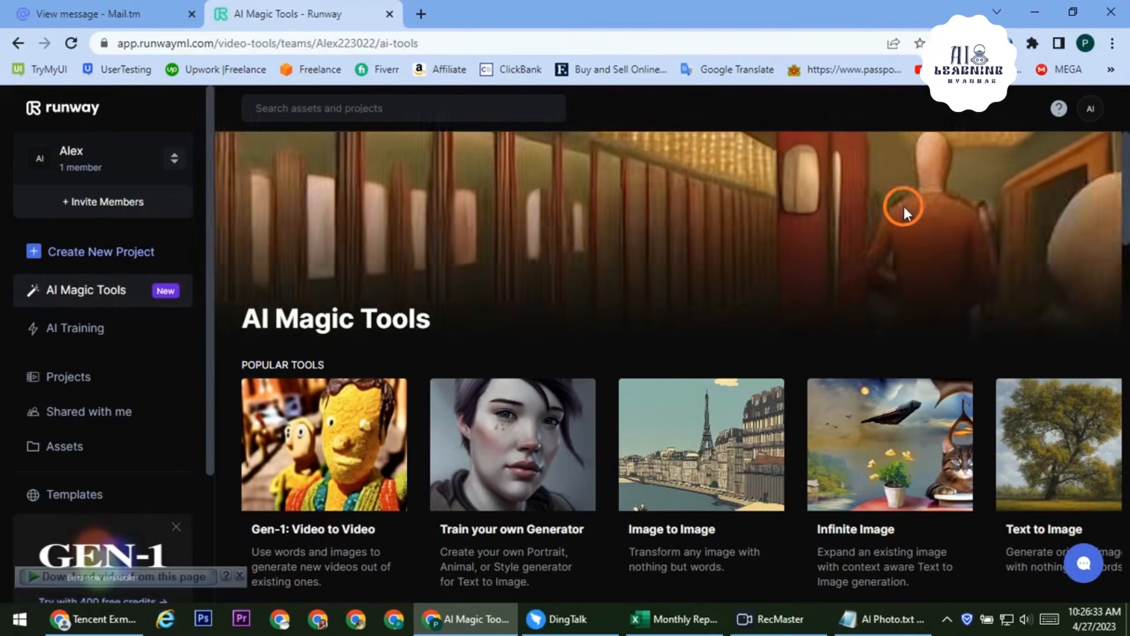
scroll(764, 344, "down", 7)
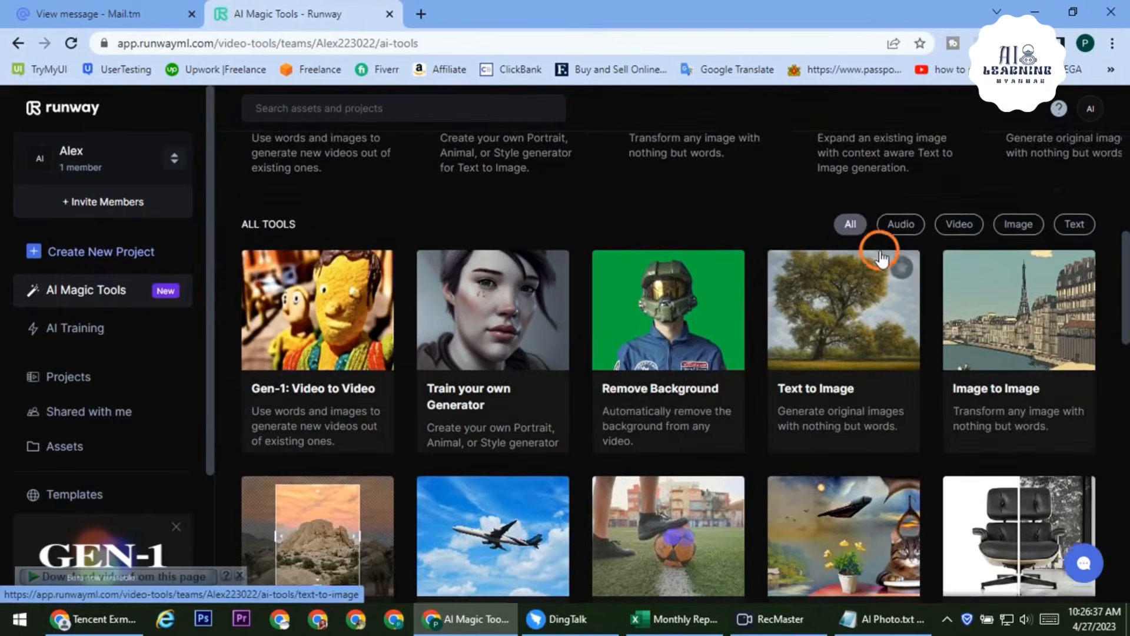
scroll(880, 257, "down", 1)
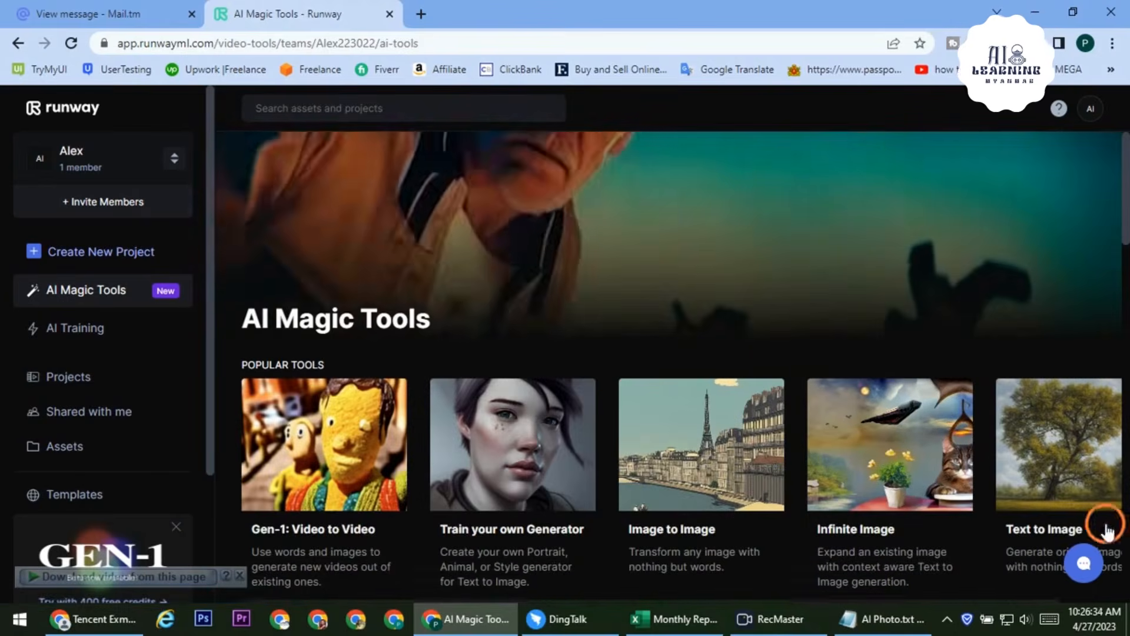
scroll(762, 340, "down", 3)
scroll(765, 348, "down", 5)
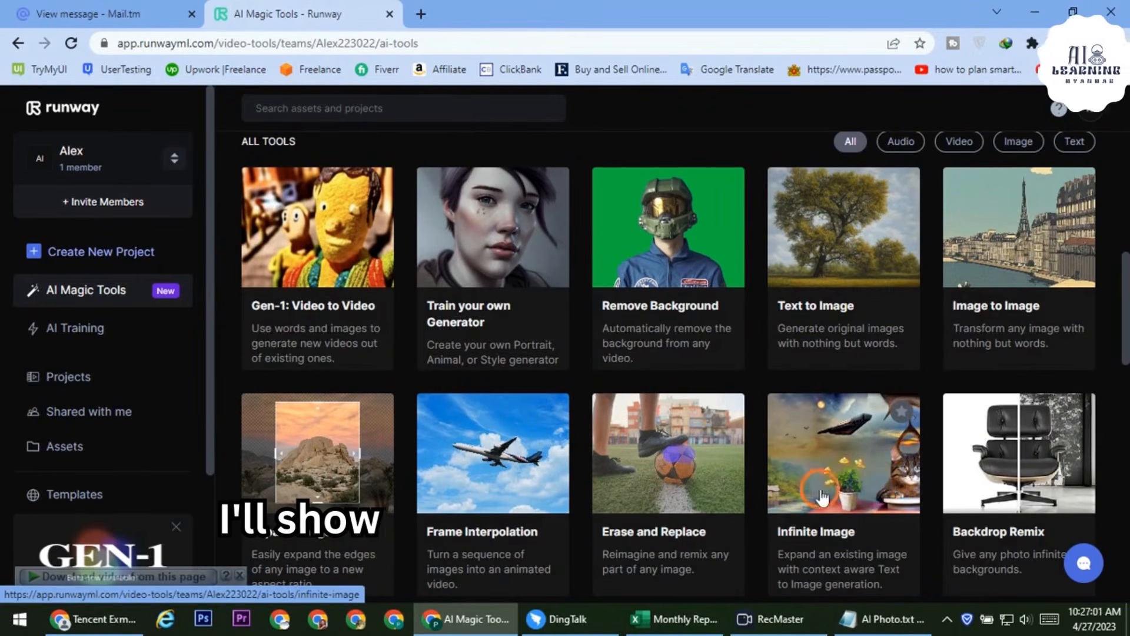
Launch Backdrop Remix and upload Girl Photo.jpg from the Desktop folder
left_click(1031, 445)
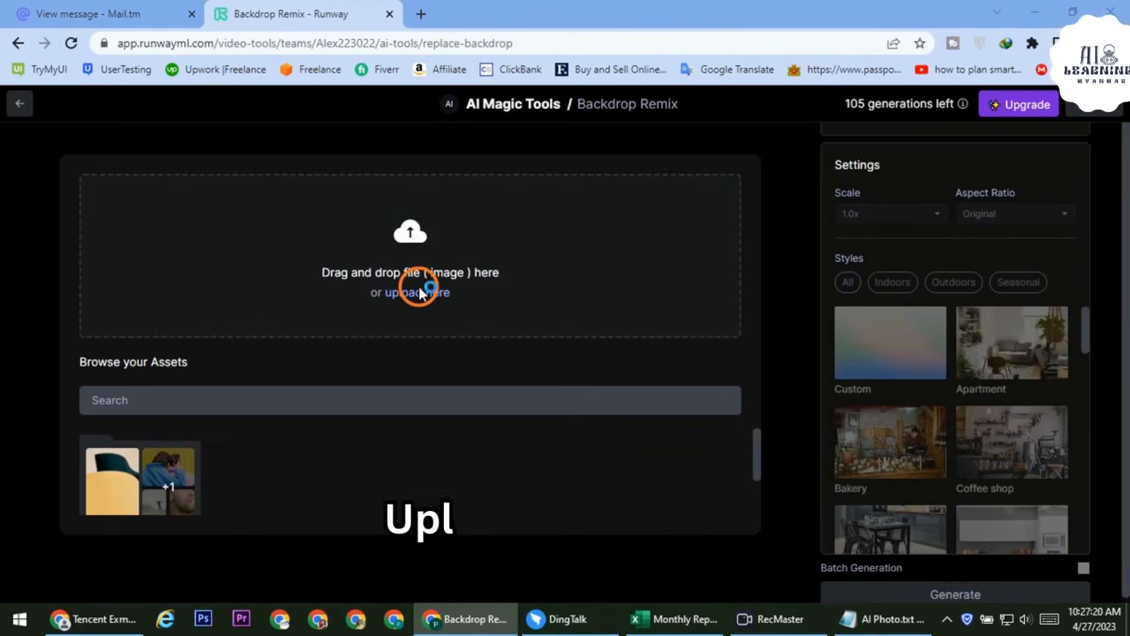
left_click(420, 293)
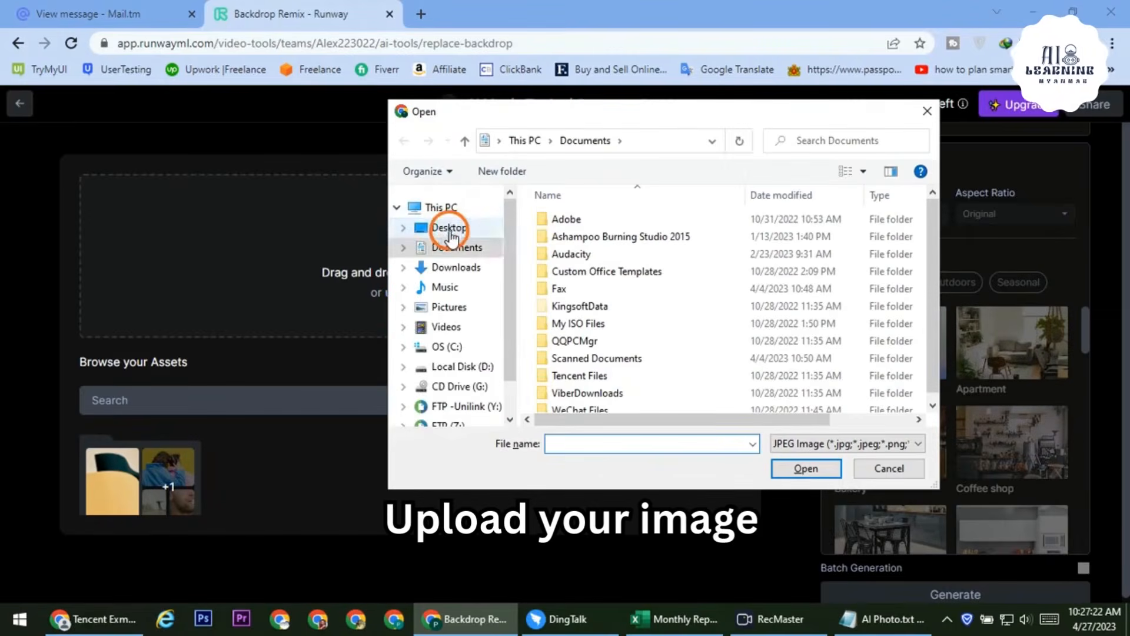
left_click(450, 236)
left_click(556, 352)
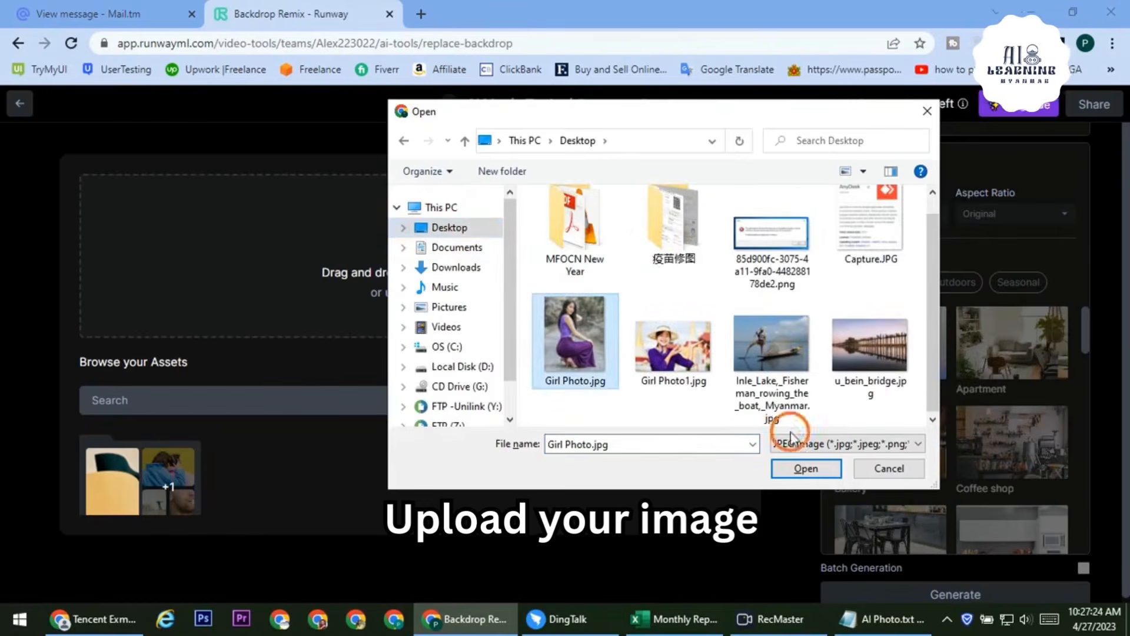
left_click(815, 468)
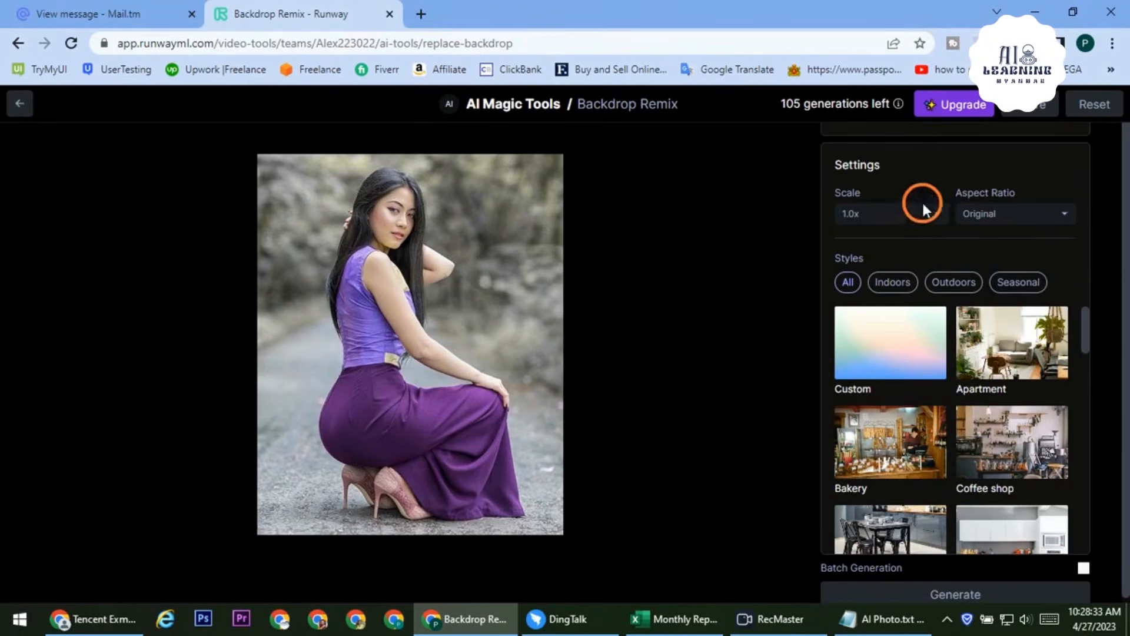
Keep the scale at 1.0x and set the aspect ratio to Widescreen (16:9)
left_click(937, 216)
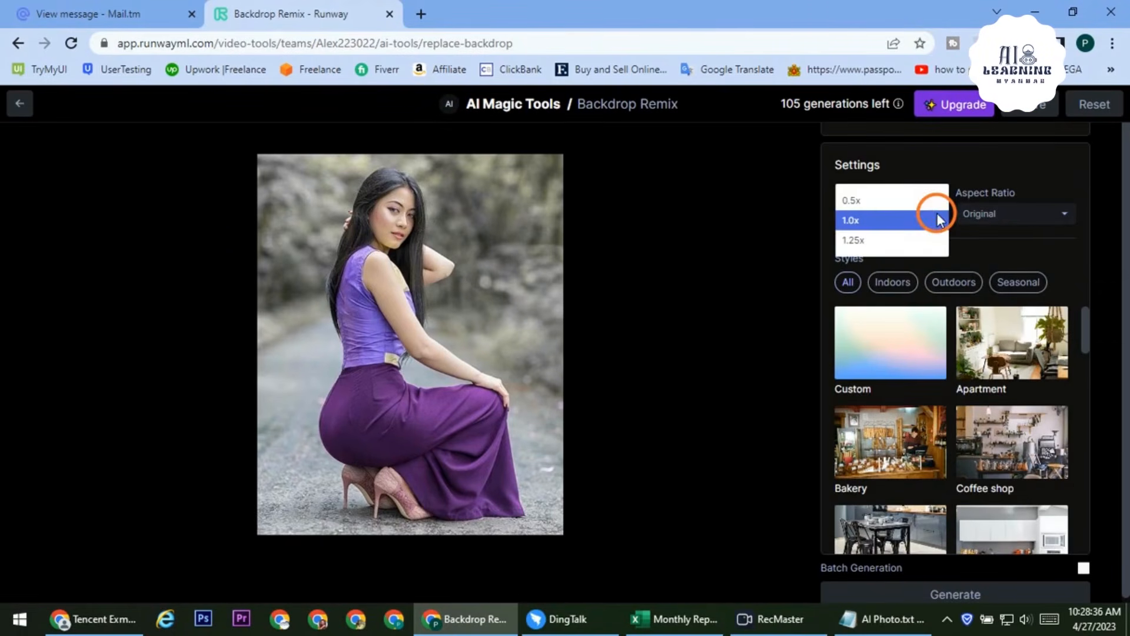
left_click(889, 210)
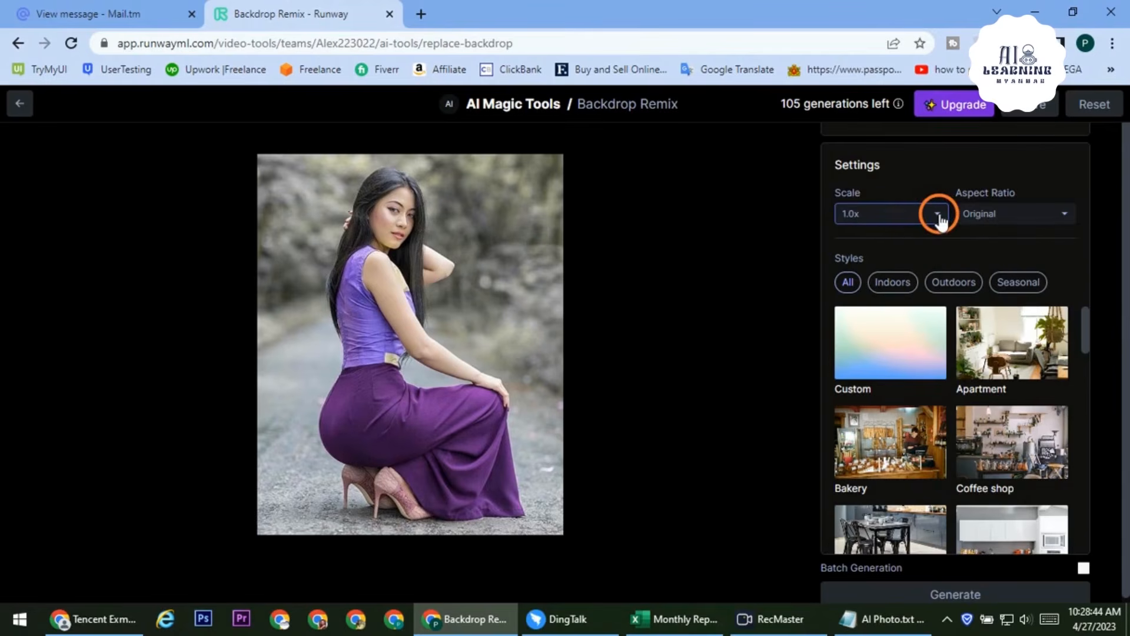
left_click(1036, 218)
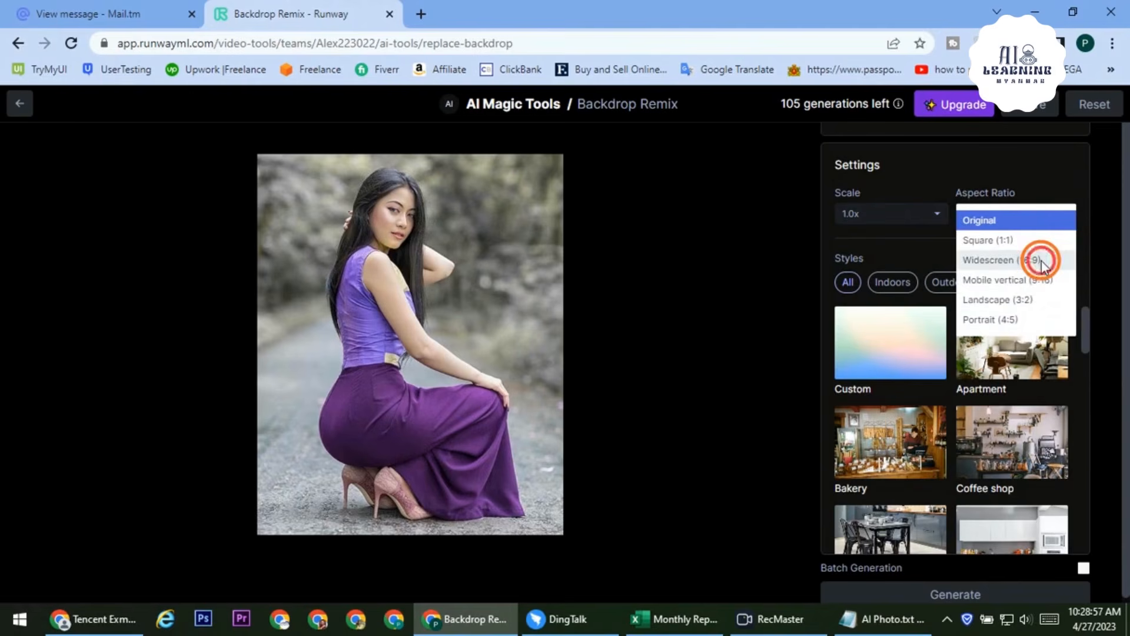
left_click(1041, 262)
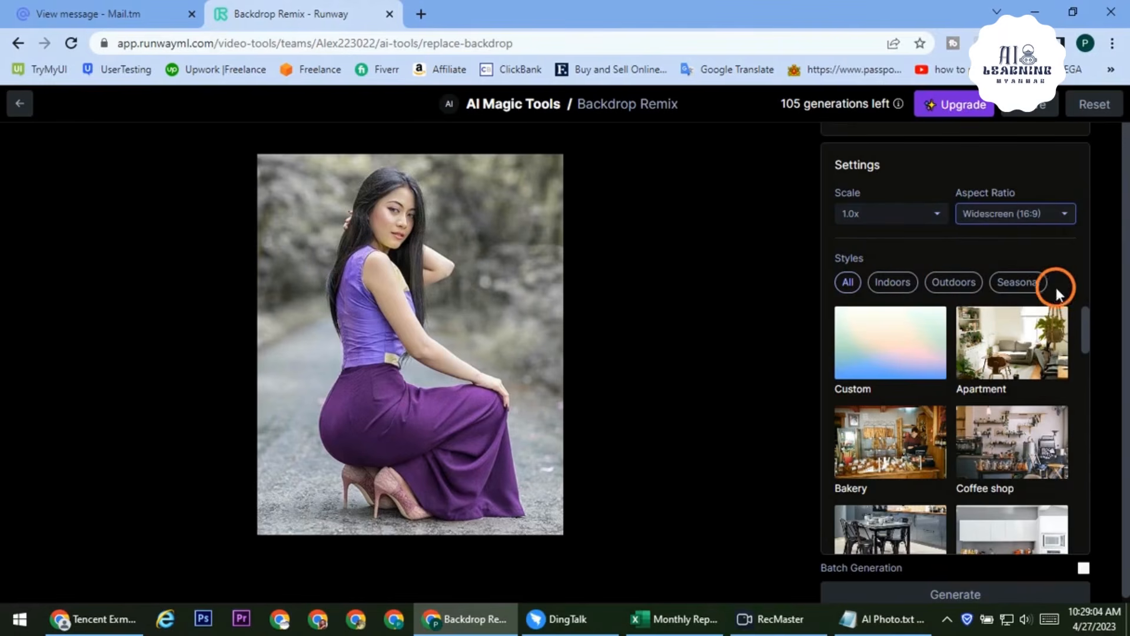
Filter the backdrop styles to Outdoors and pick the Beach style
scroll(1054, 306, "down", 5)
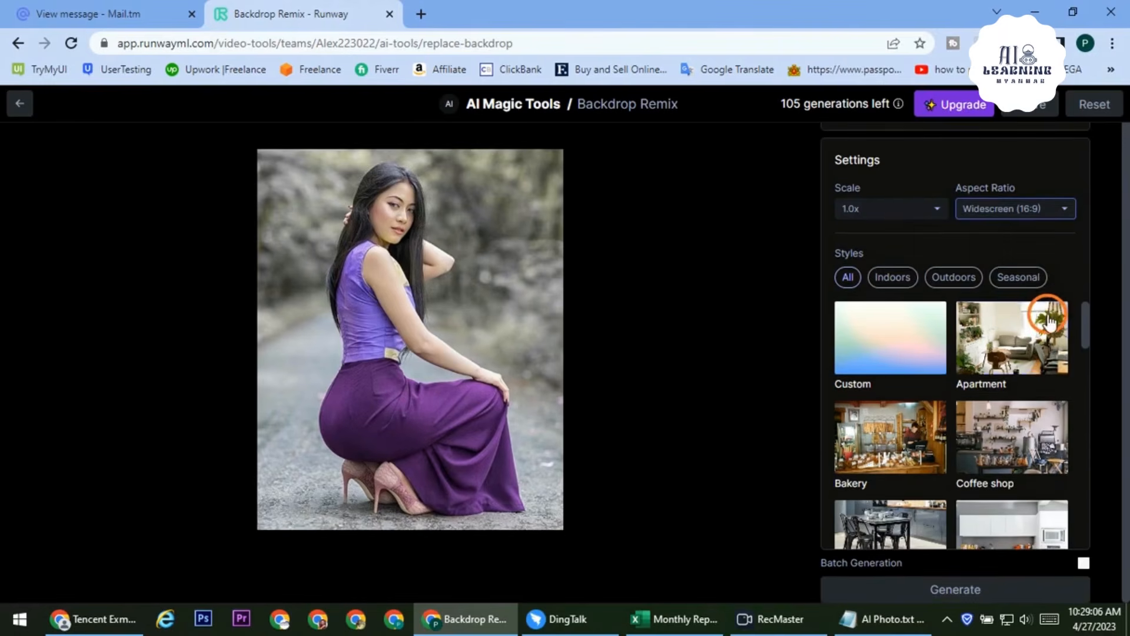
scroll(1041, 353, "down", 5)
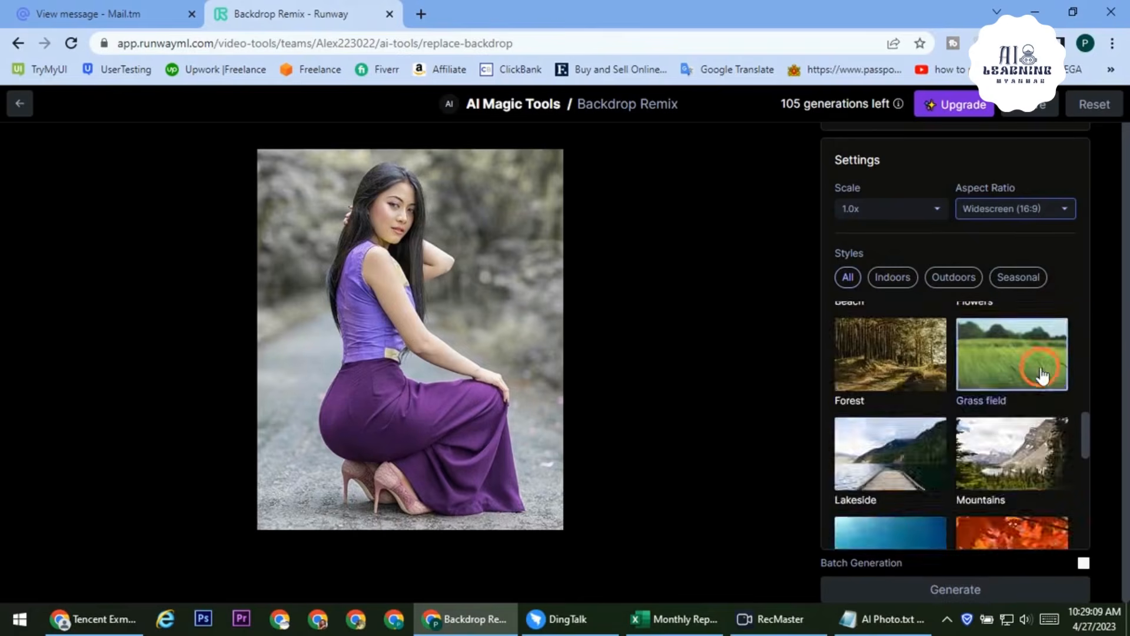
scroll(1041, 371, "up", 10)
left_click(890, 347)
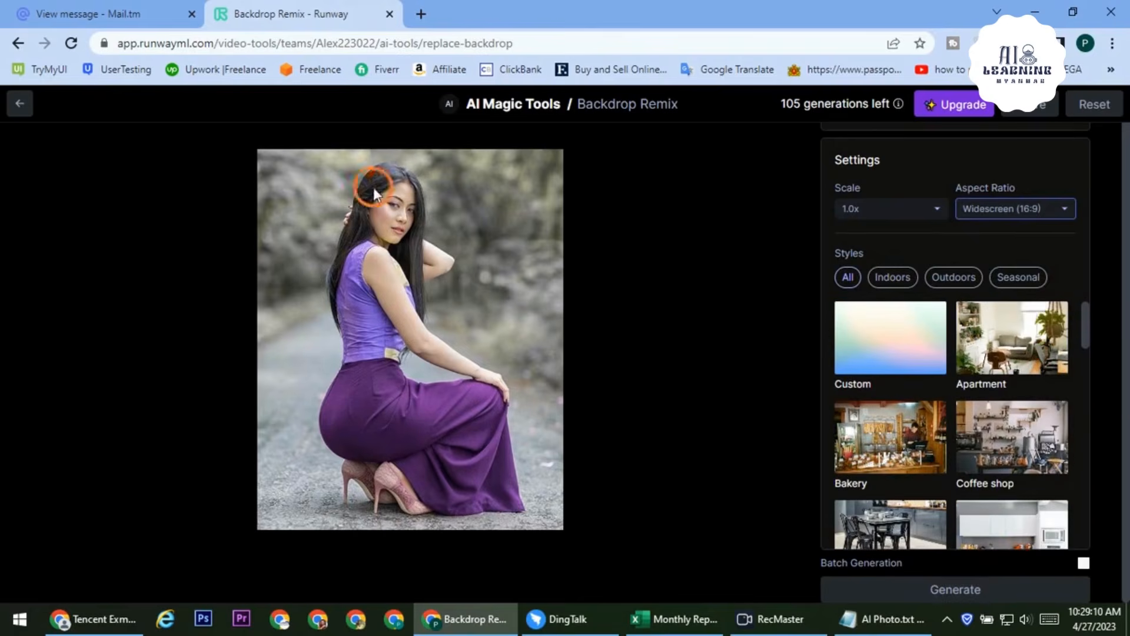
left_click(948, 278)
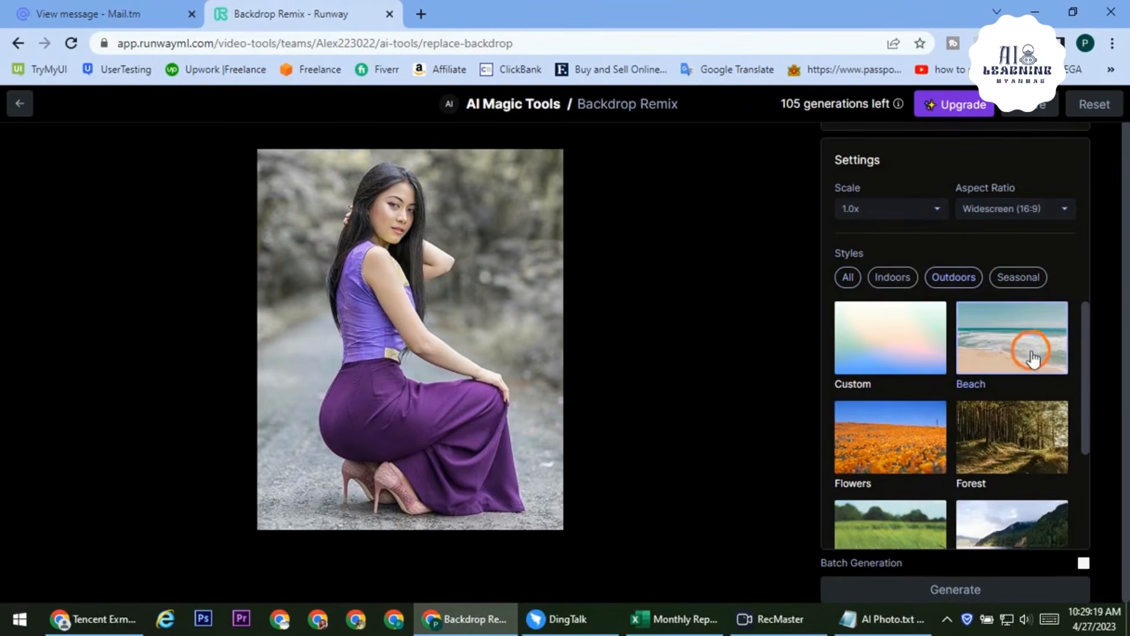
left_click(994, 345)
Select the Beach style, leave Batch Generation off, and generate the beach backdrop remixes
left_click(1020, 346)
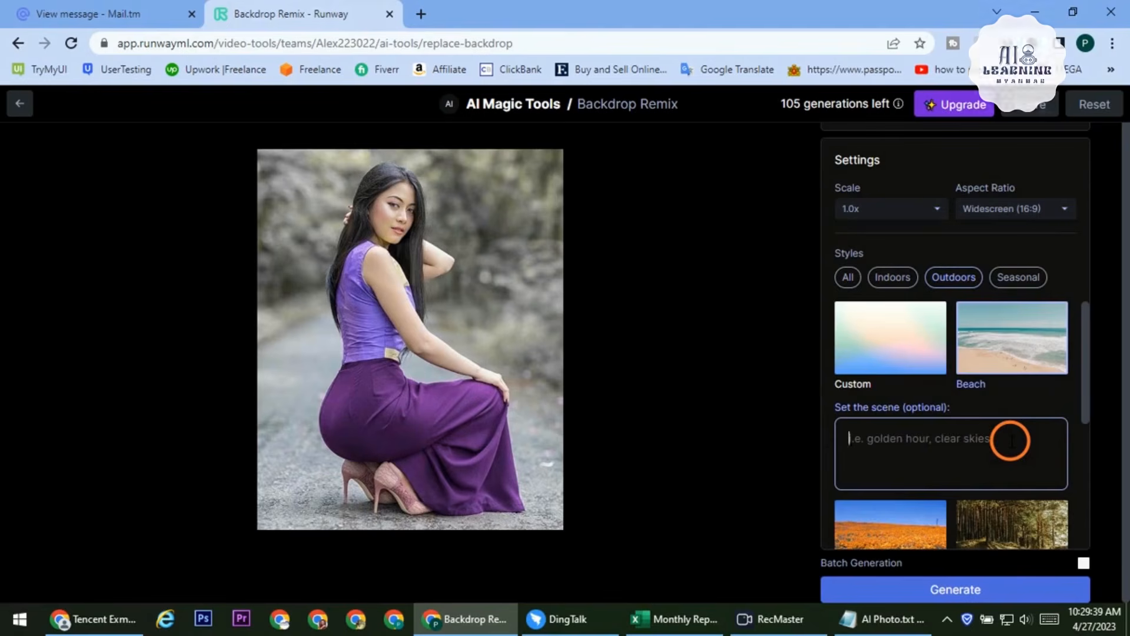
scroll(1010, 441, "down", 5)
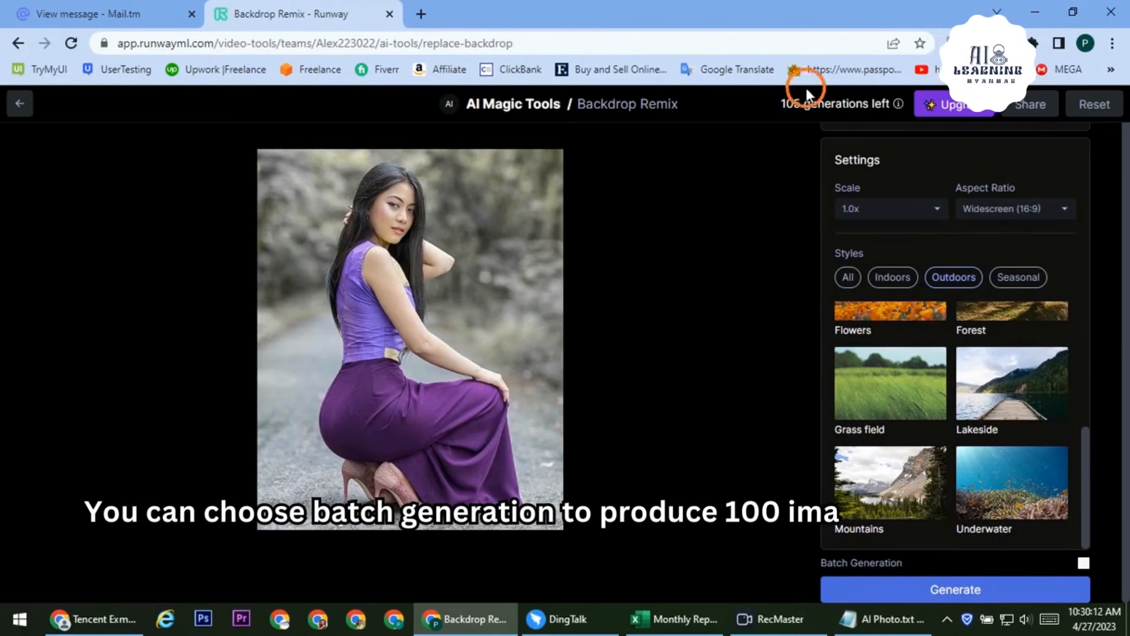
left_click(1083, 564)
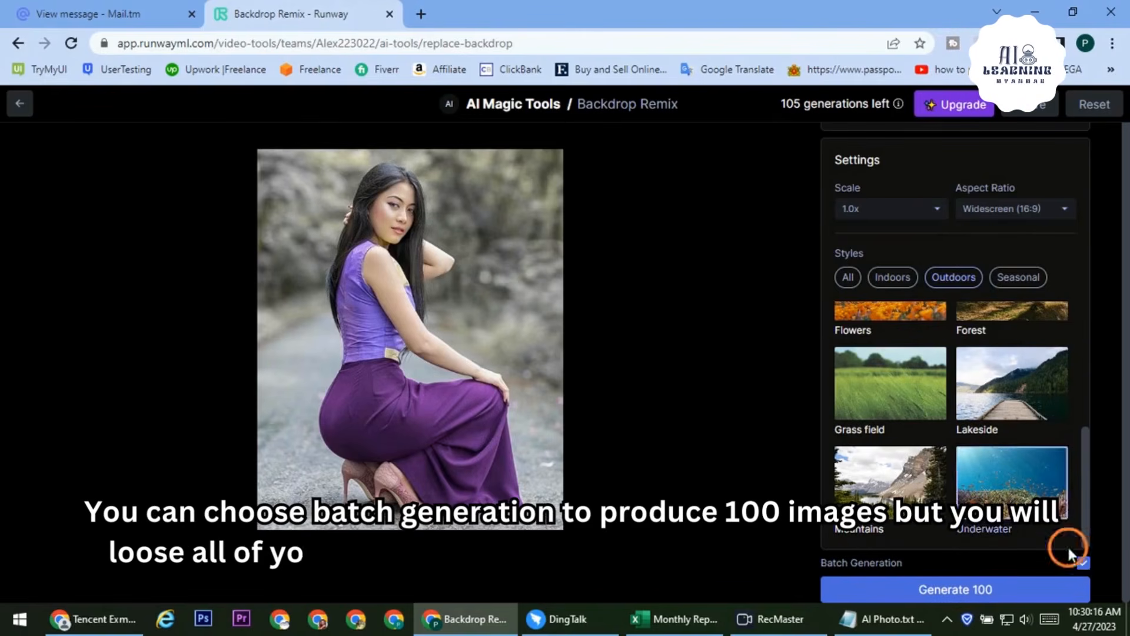
left_click(924, 601)
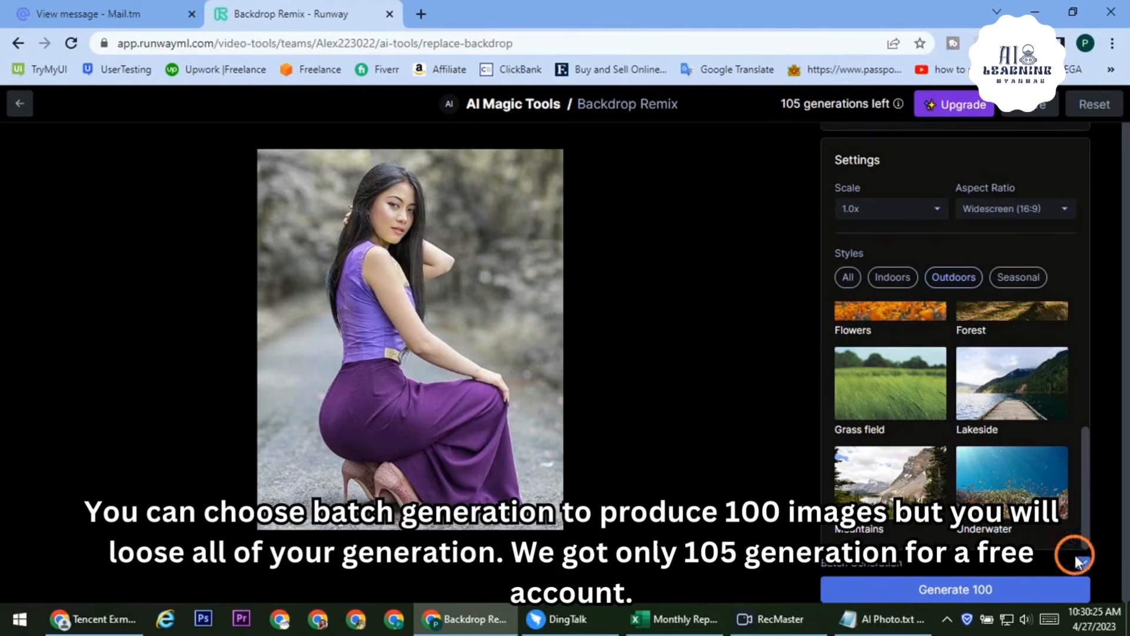
left_click(1083, 562)
left_click(965, 588)
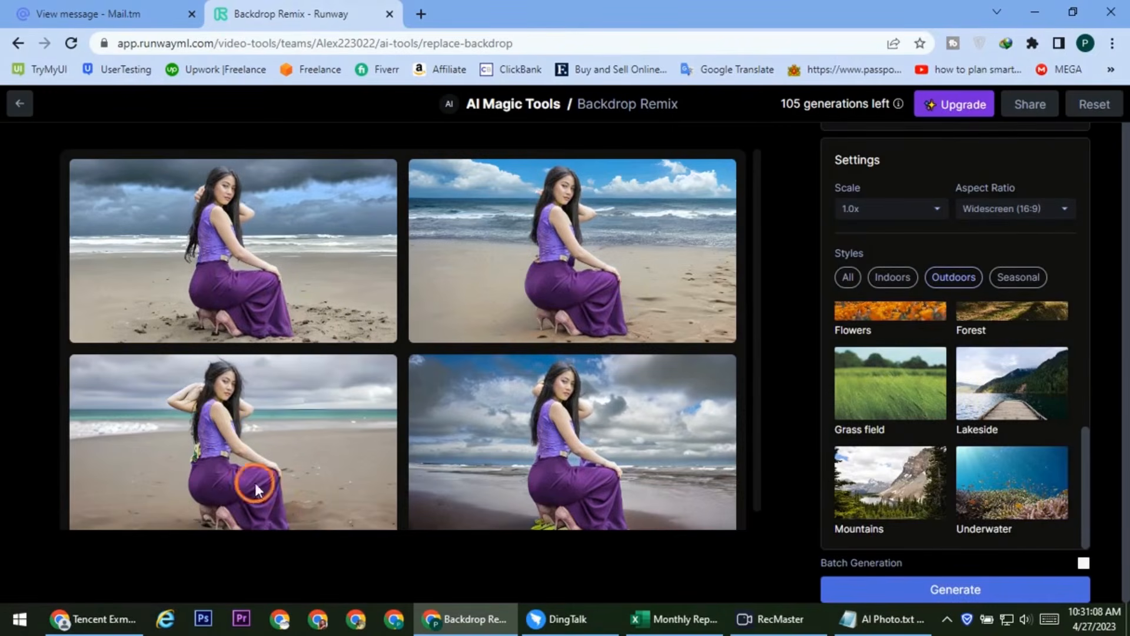
Complete the scene description and regenerate four new beach backdrops
mouse_move(184, 402)
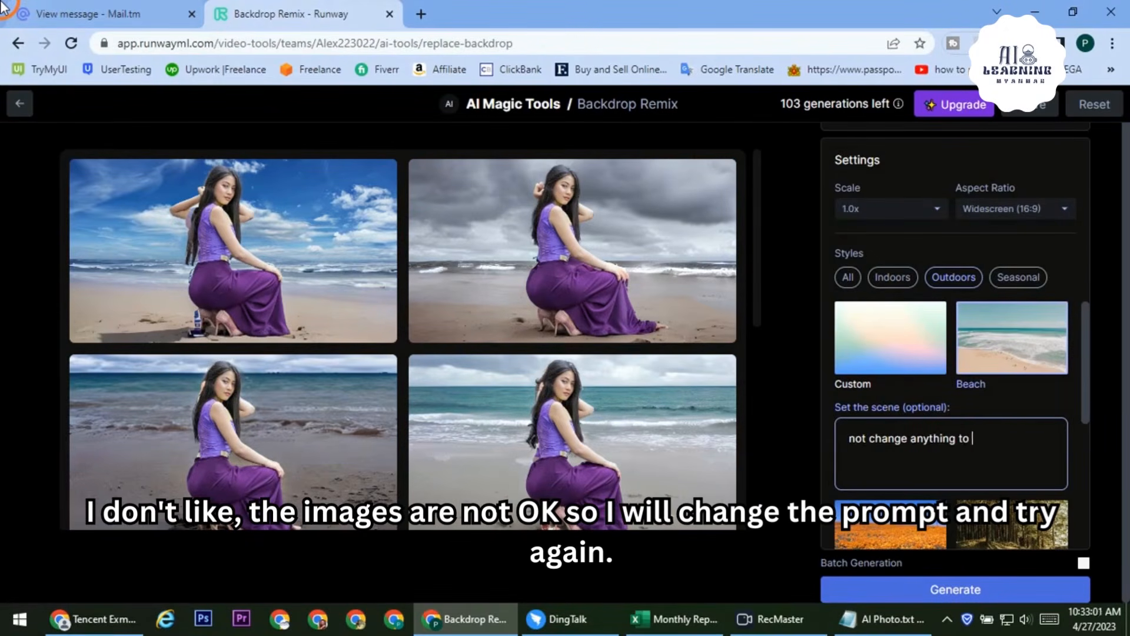
type("irl")
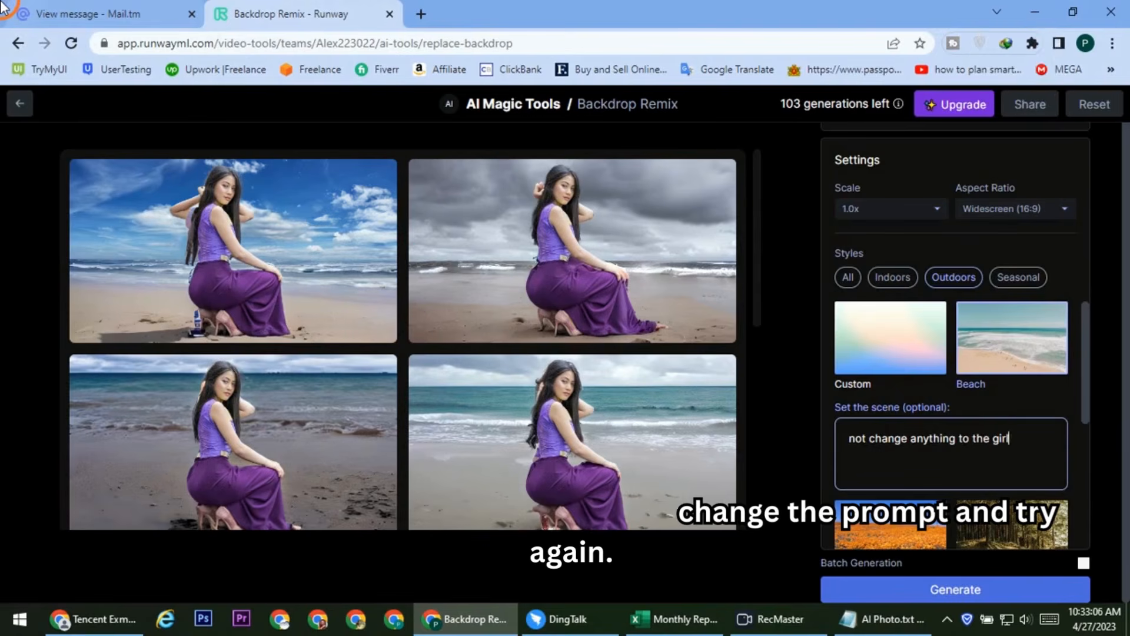
scroll(970, 471, "down", 3)
scroll(972, 546, "down", 2)
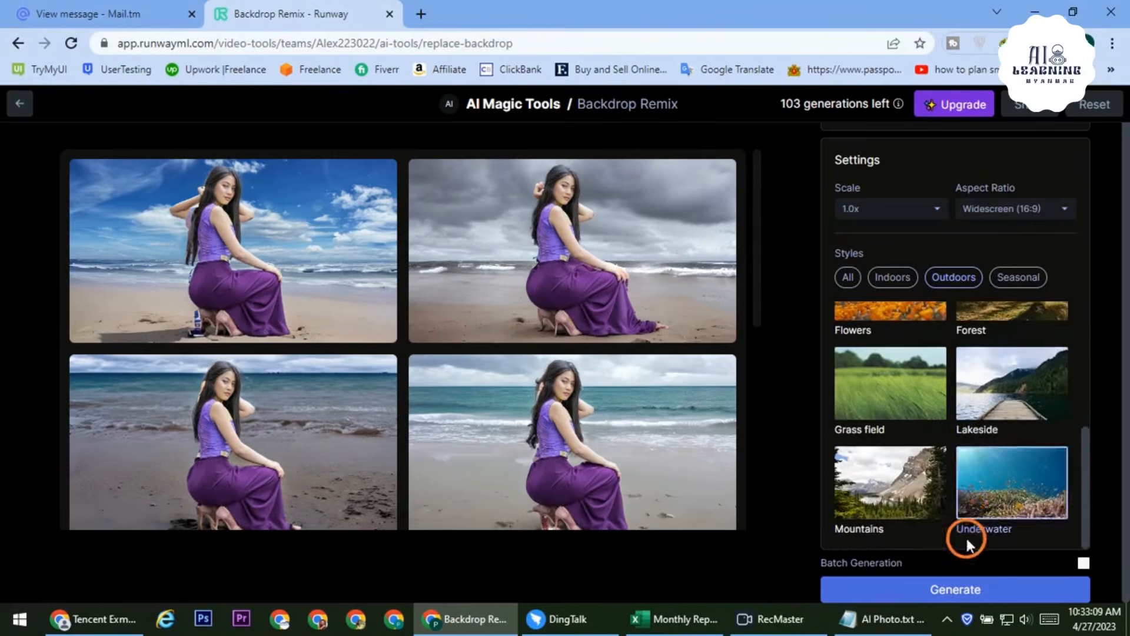
left_click(957, 589)
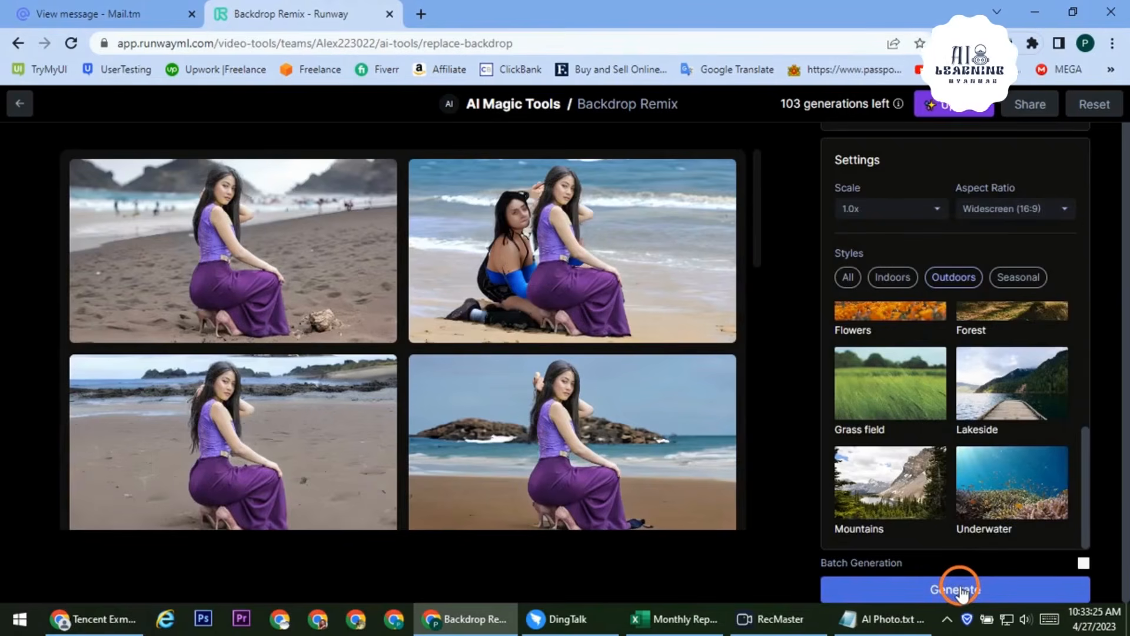
Enlarge the first beach result, browse to the next, and download it as a JPG
mouse_move(345, 198)
left_click(354, 179)
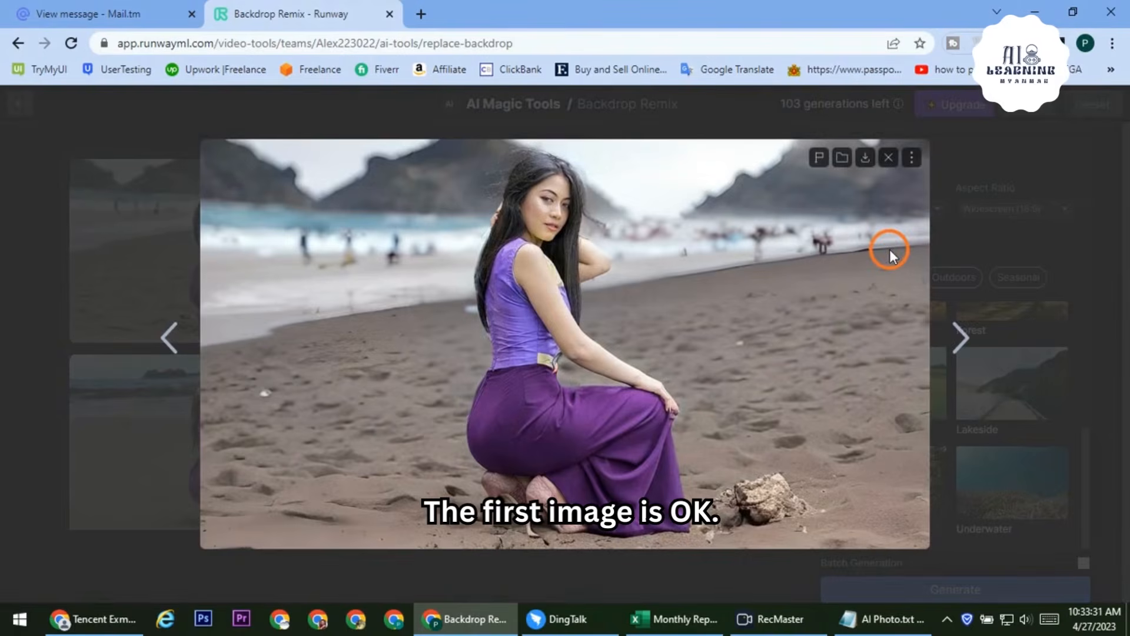
left_click(966, 337)
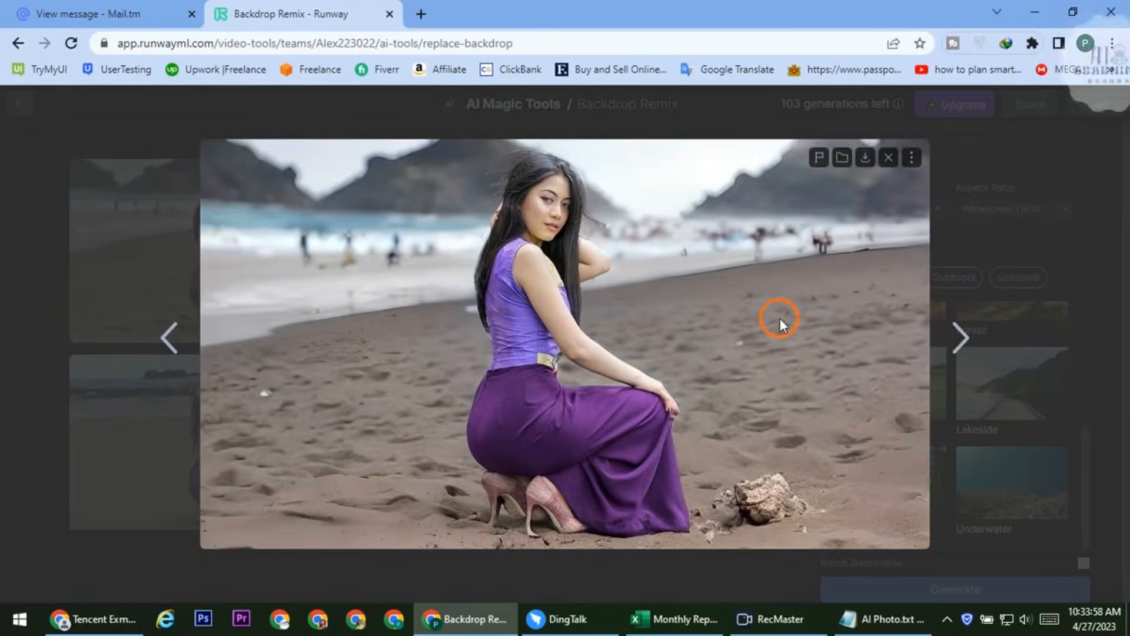
left_click(865, 159)
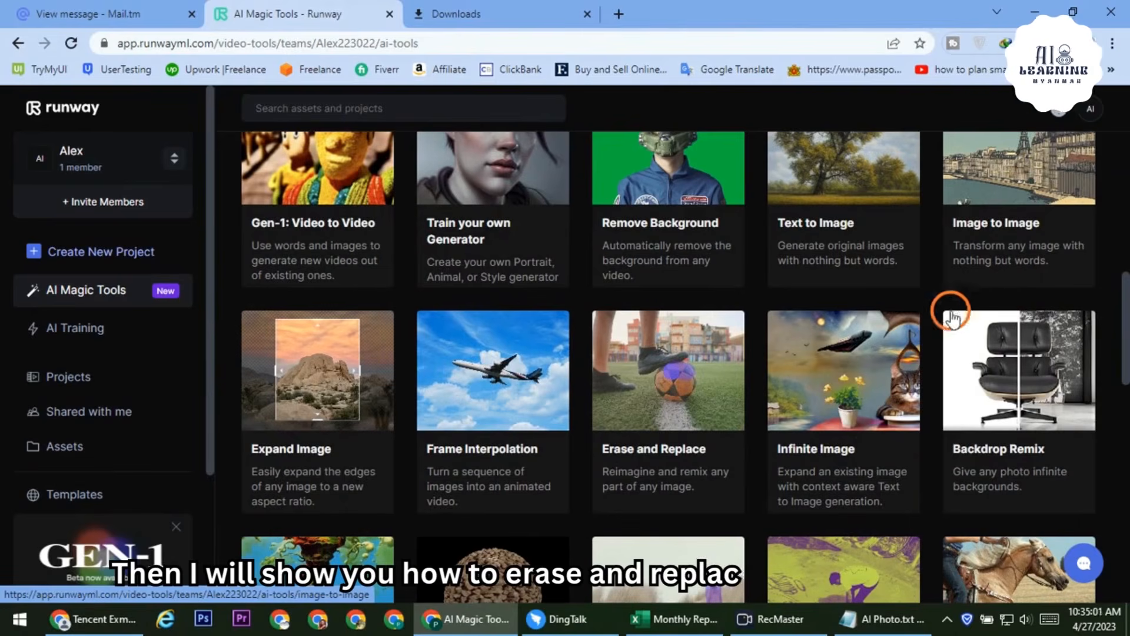
Upload Girl Photo1.jpg from the Desktop into Erase and Replace
left_click(662, 371)
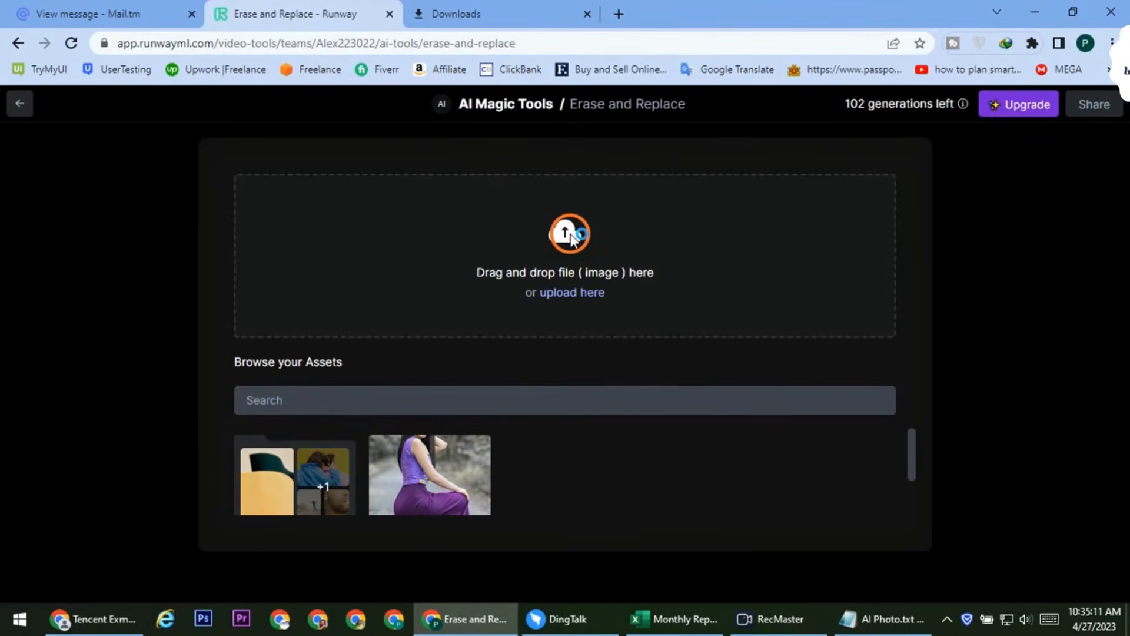
left_click(570, 234)
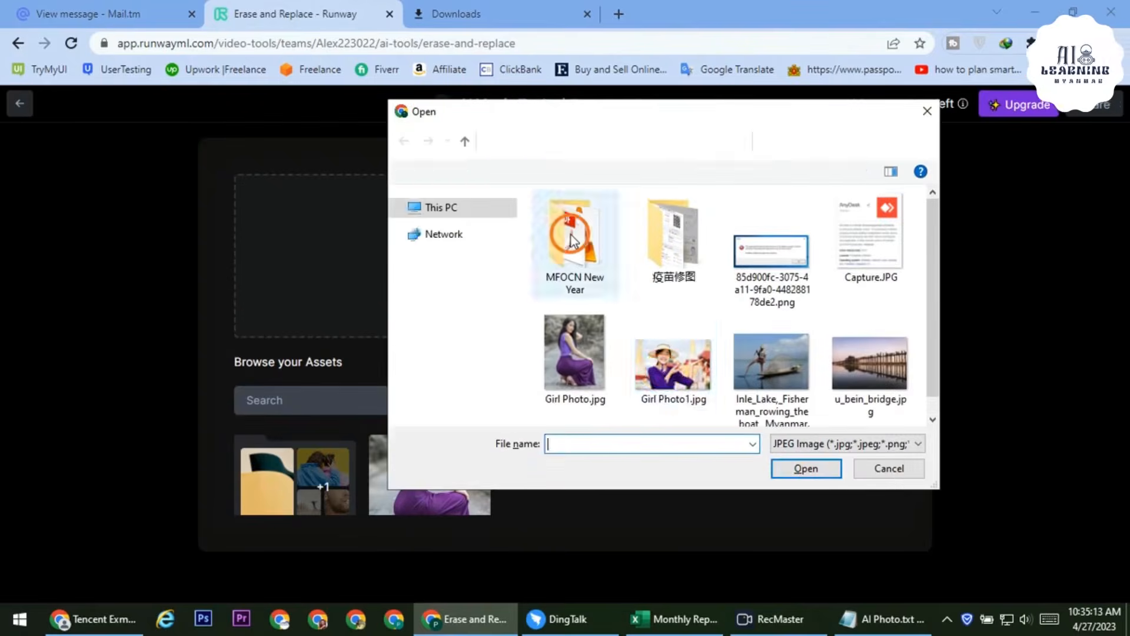
left_click(665, 379)
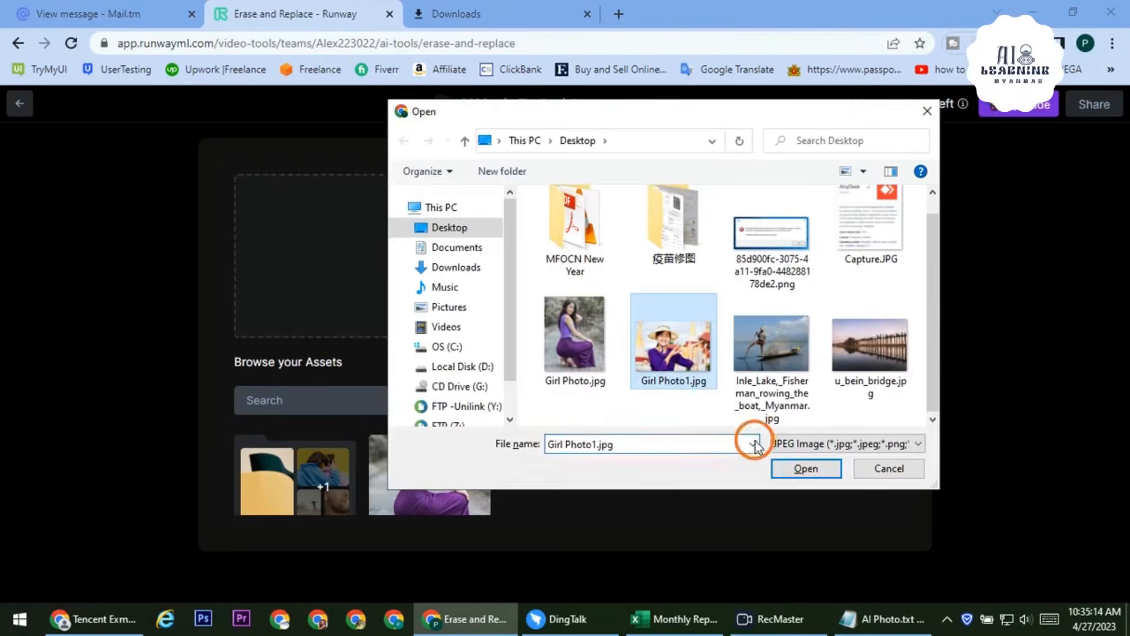
left_click(789, 467)
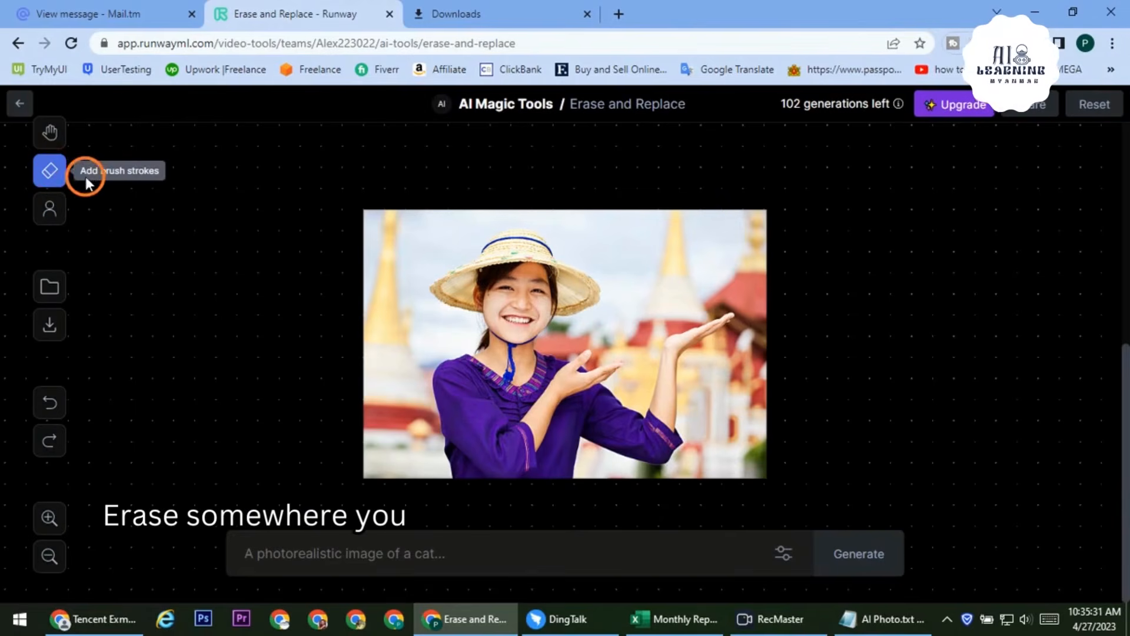
Shrink the brush to a small size and paint a mask above the girl's raised hand
left_click(54, 171)
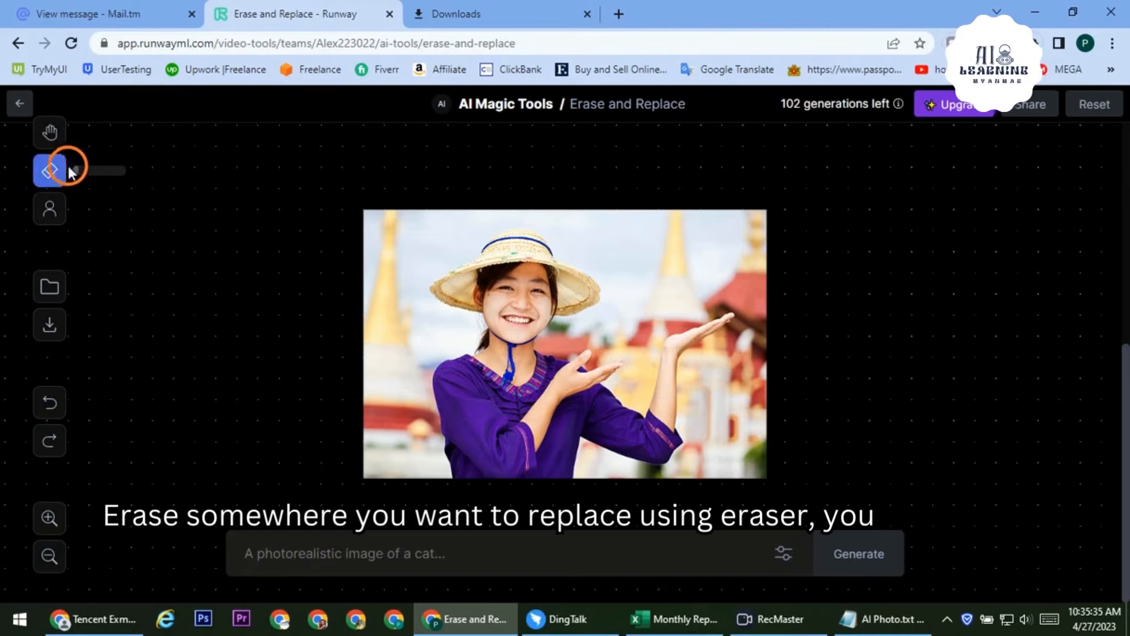
left_click_drag(78, 170, 104, 171)
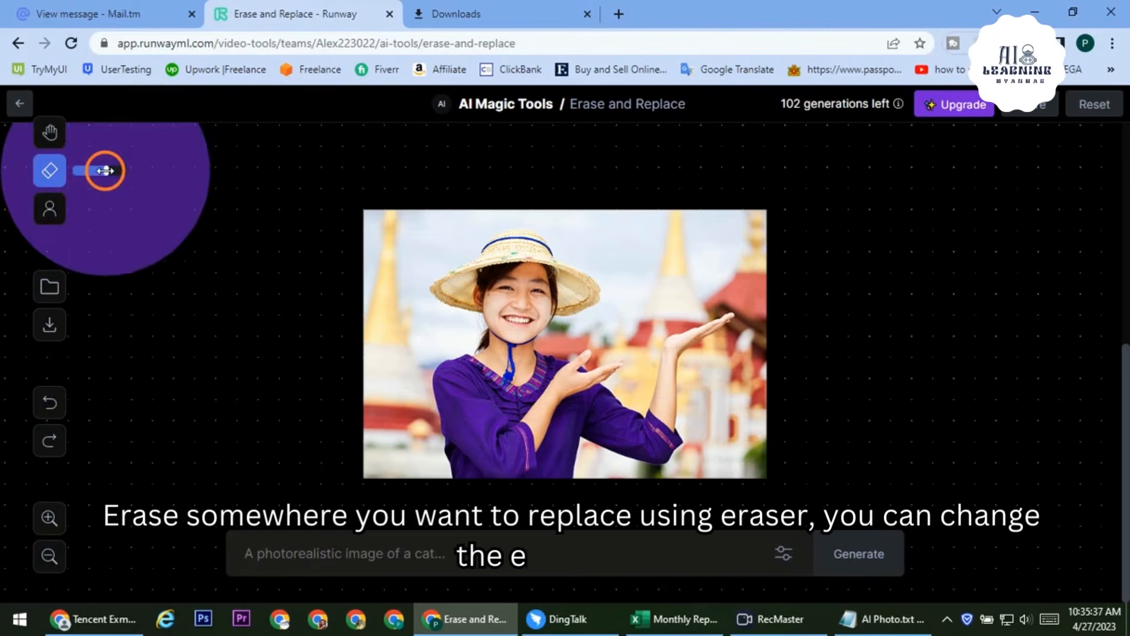
left_click_drag(107, 170, 86, 171)
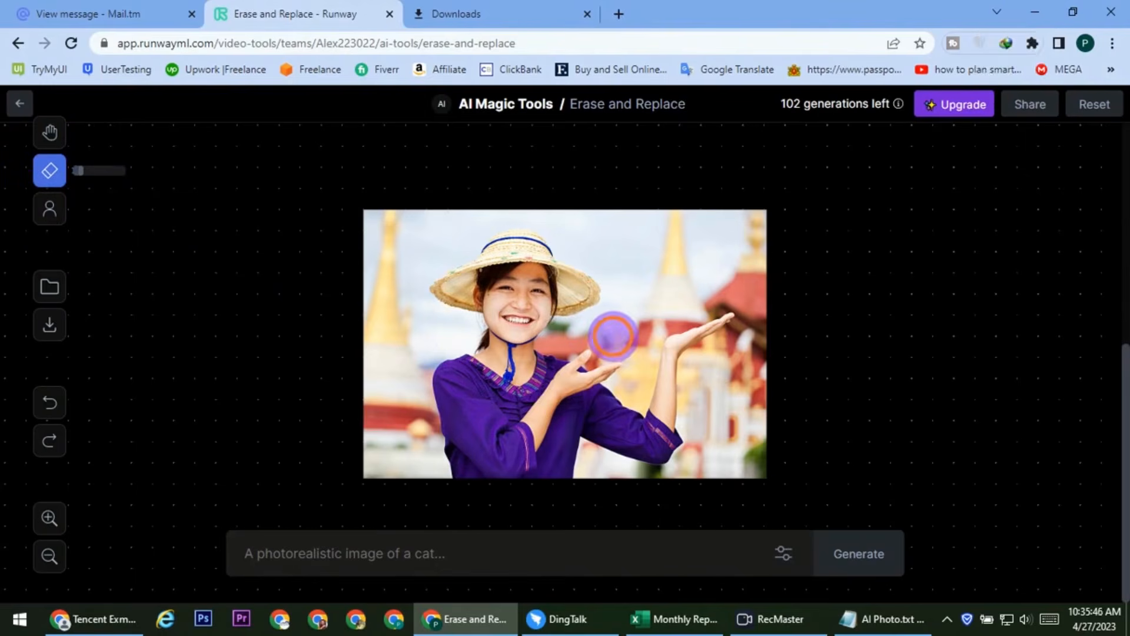
mouse_move(613, 335)
left_mouse_down()
mouse_move(659, 323)
mouse_move(723, 280)
mouse_move(613, 329)
left_mouse_up()
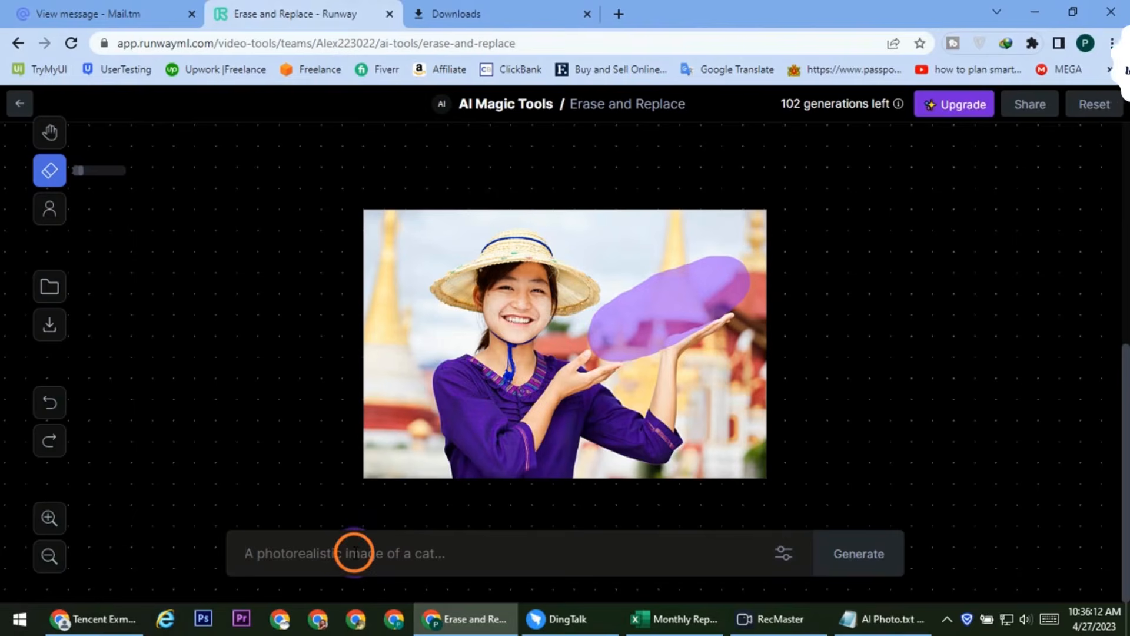
Generate 'Watermelon' fills for the masked area and browse all four variations
left_click(354, 552)
type("Wa")
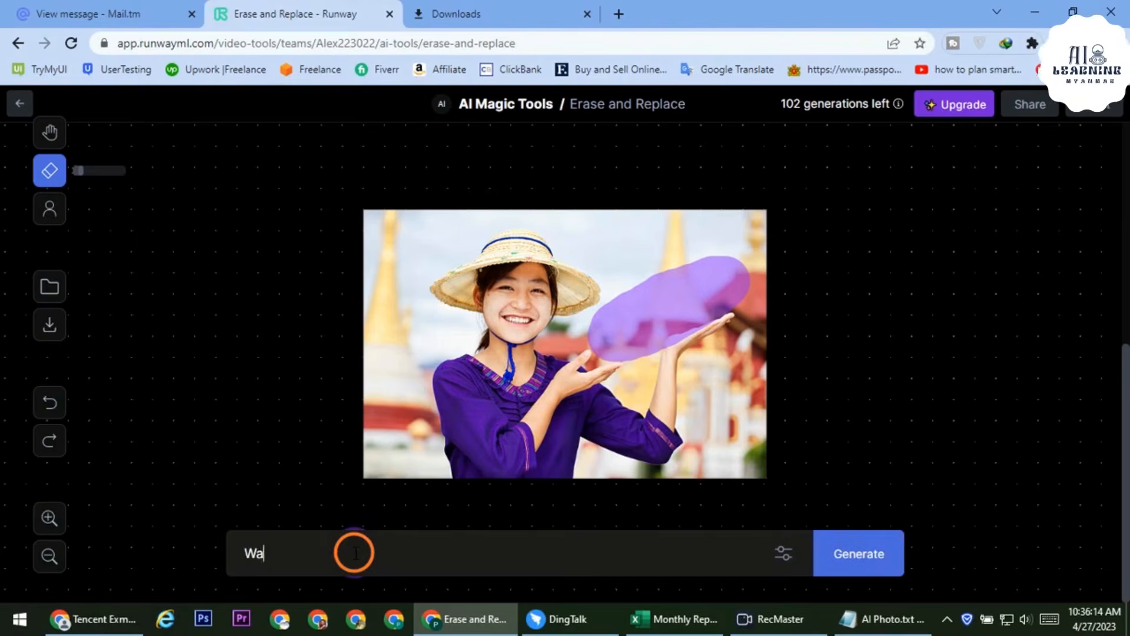
type("termelon")
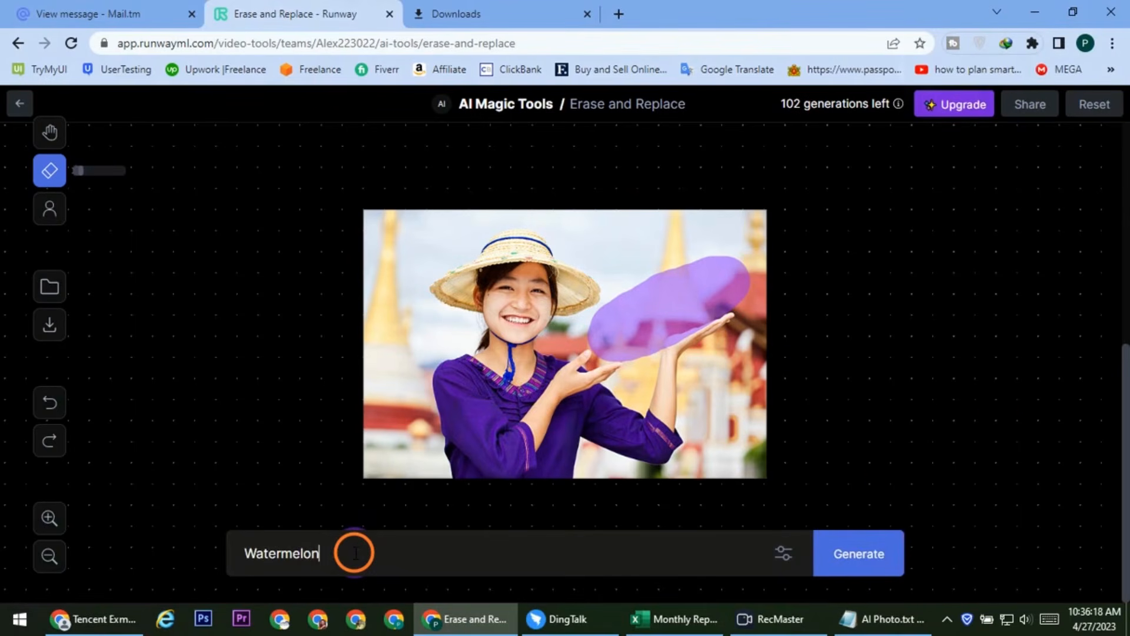
left_click(858, 558)
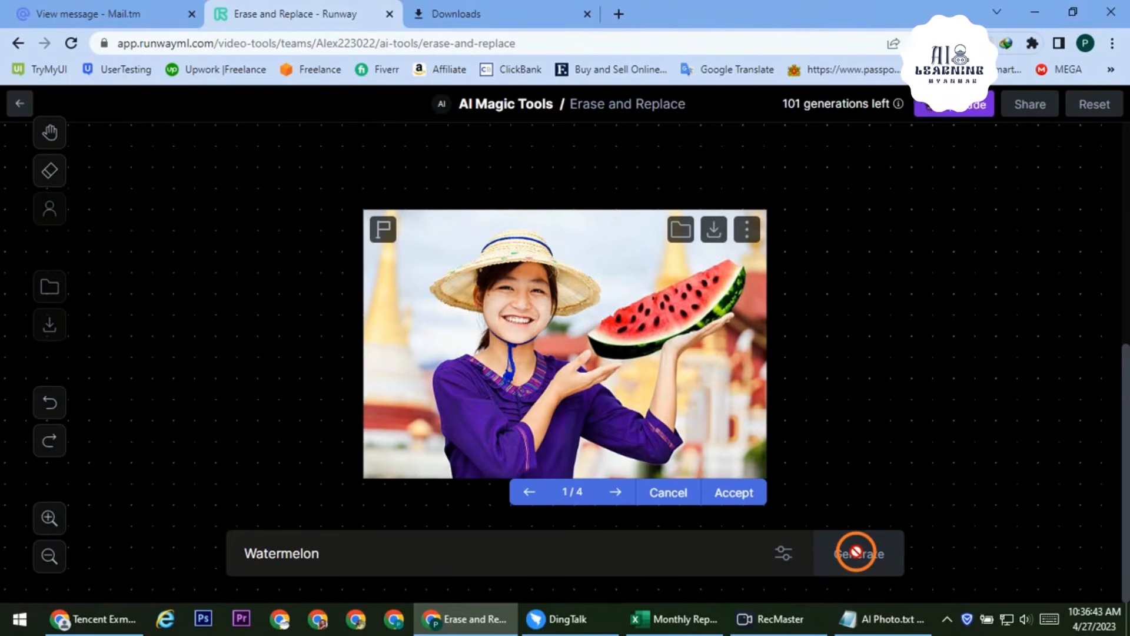
left_click(615, 492)
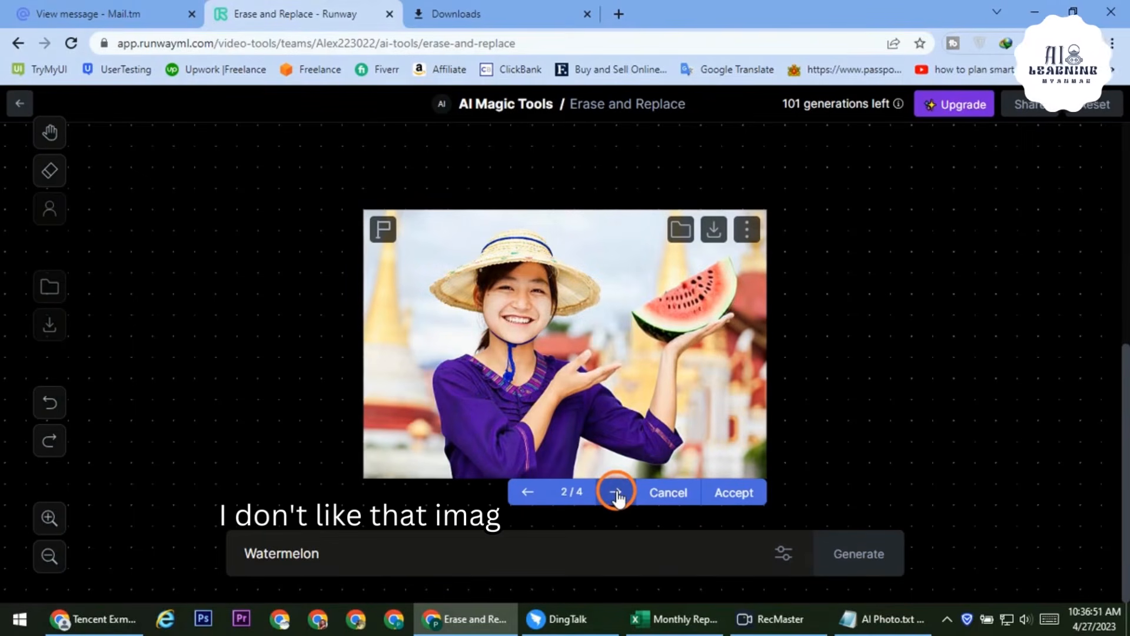
left_click(615, 492)
left_click(615, 492)
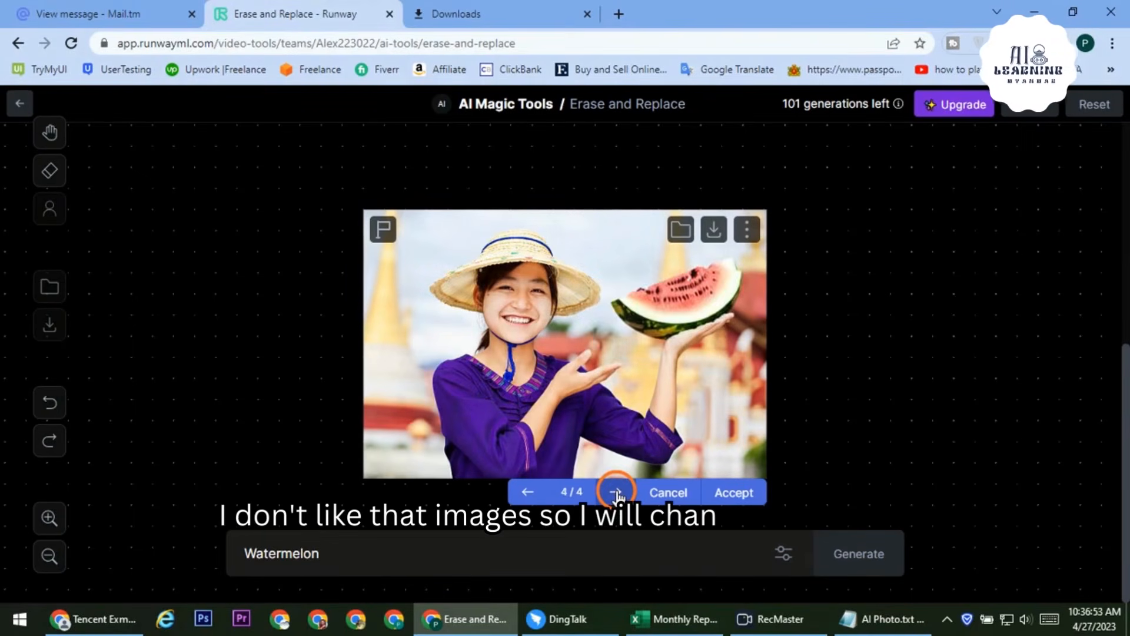
left_click(615, 492)
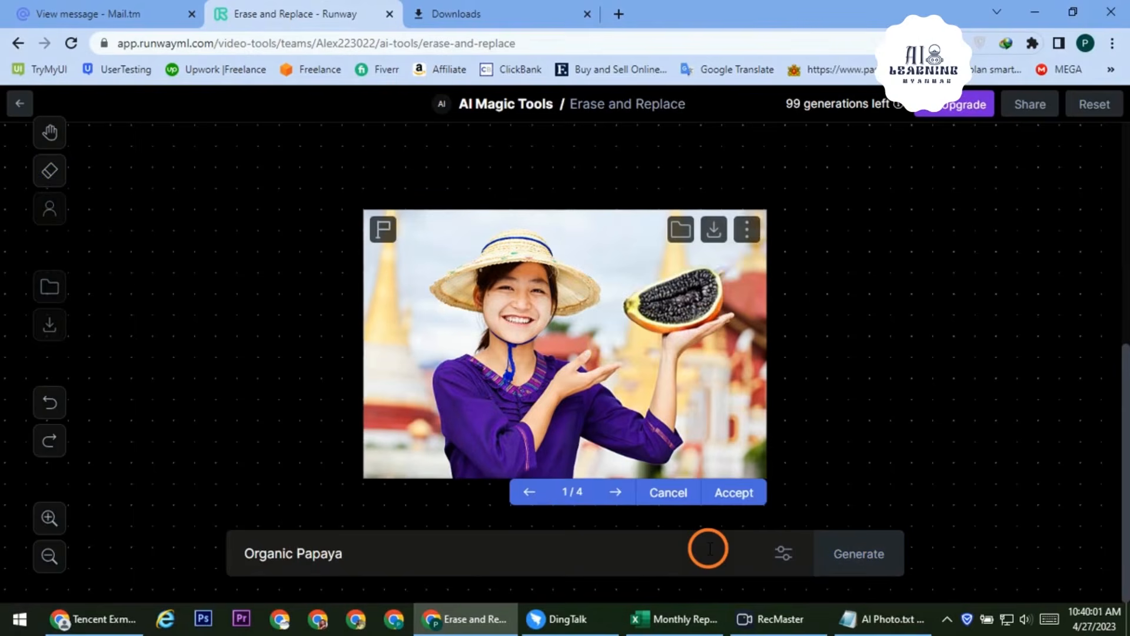
Browse the Organic Papaya variations and accept the green papaya, result 3/4
left_click(627, 497)
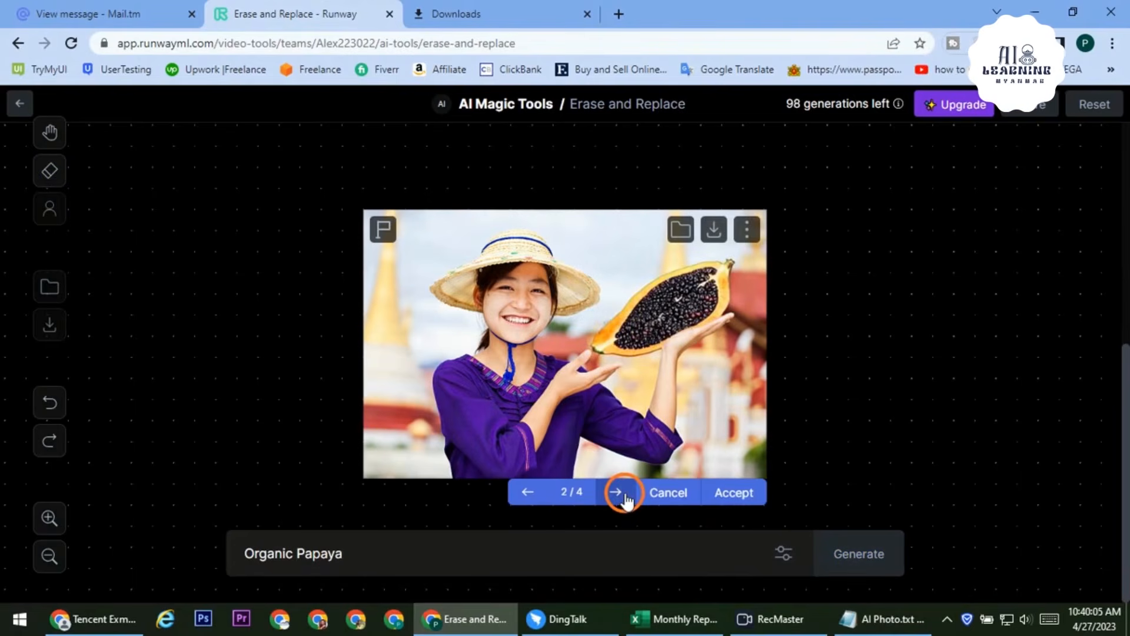
left_click(627, 499)
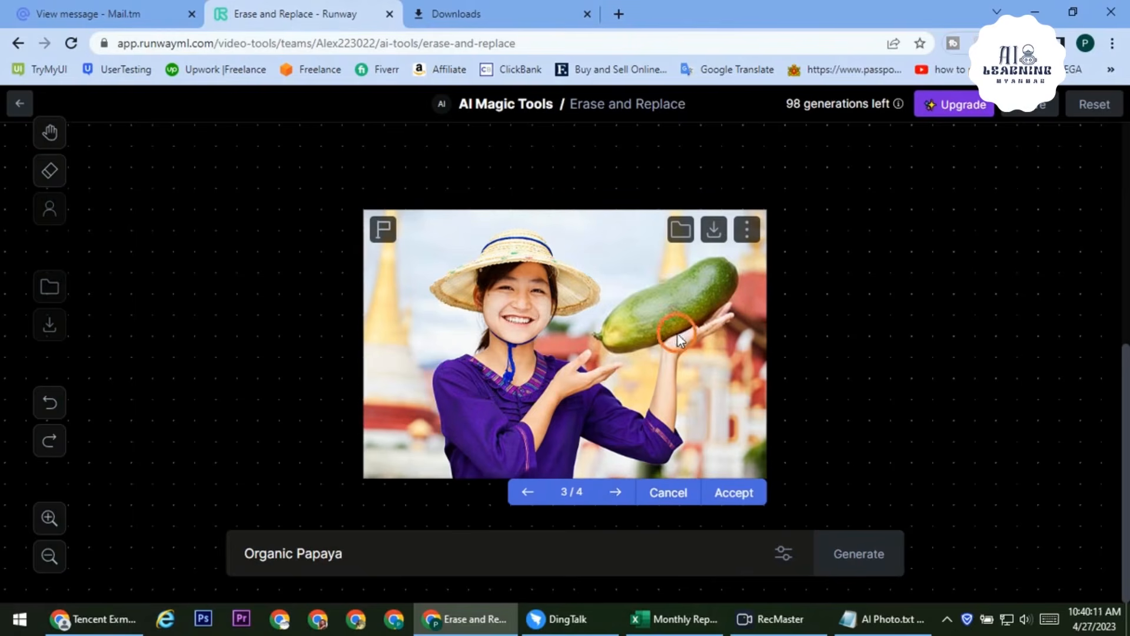
left_click(624, 499)
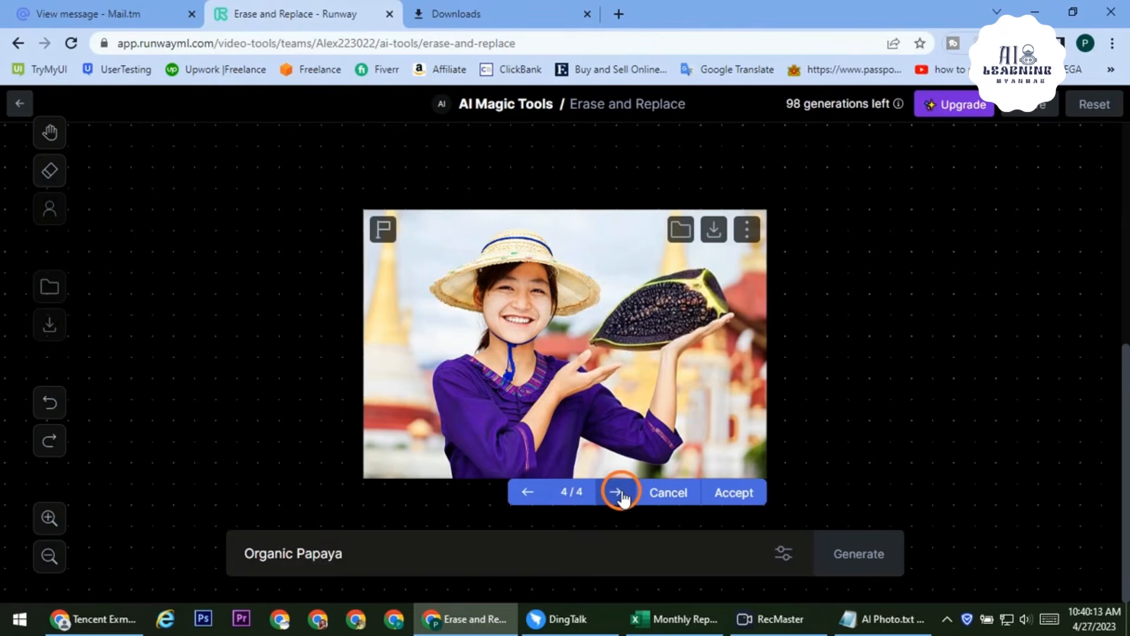
left_click(532, 496)
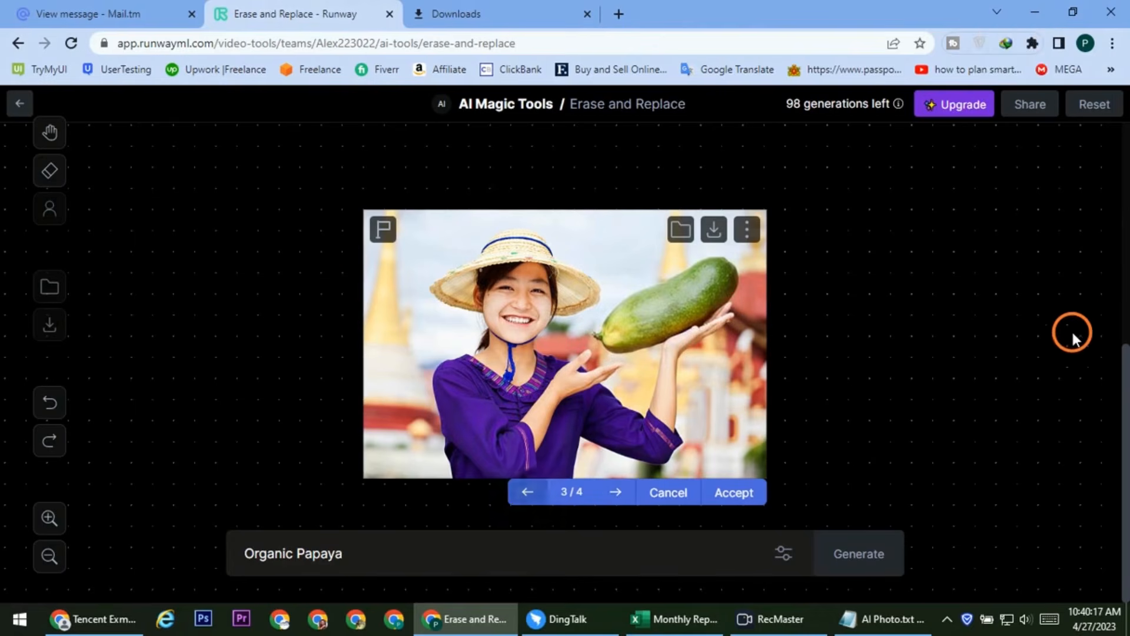
left_click(733, 492)
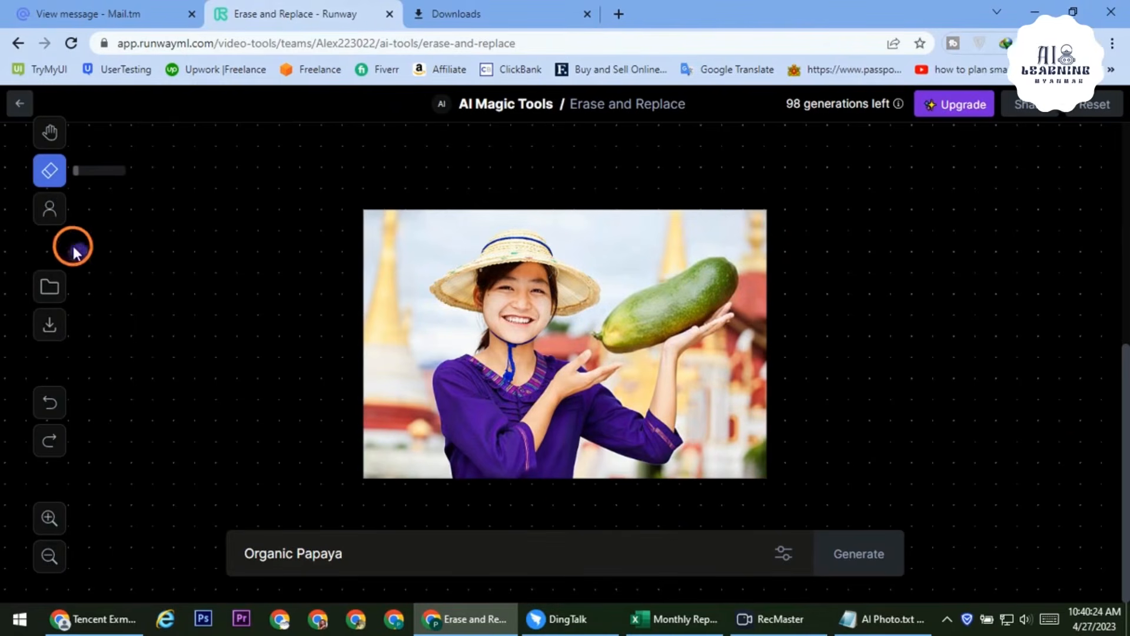
Auto-mask the girl's face with the Face chip and change the prompt to 'Wonder Women'
left_click(52, 211)
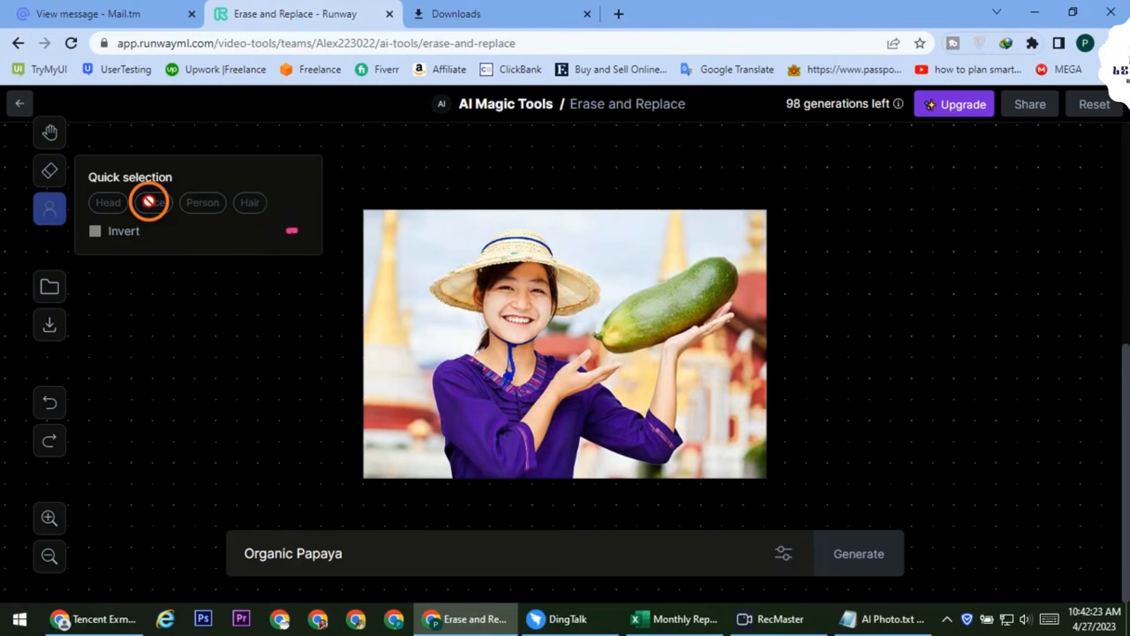
left_click(149, 202)
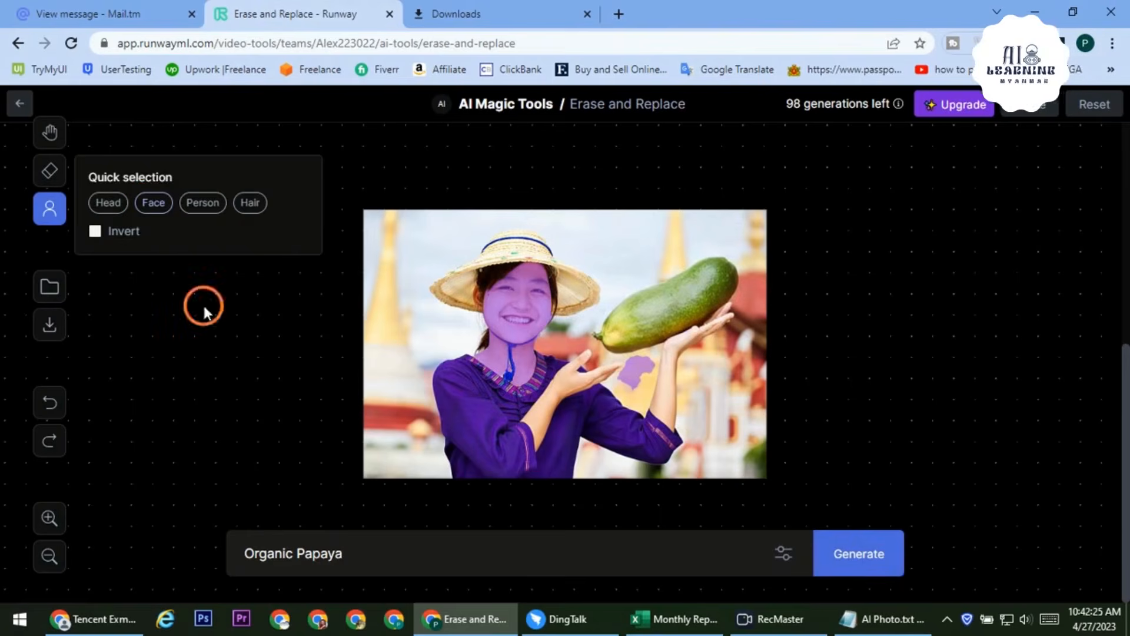
key("ctrl+a")
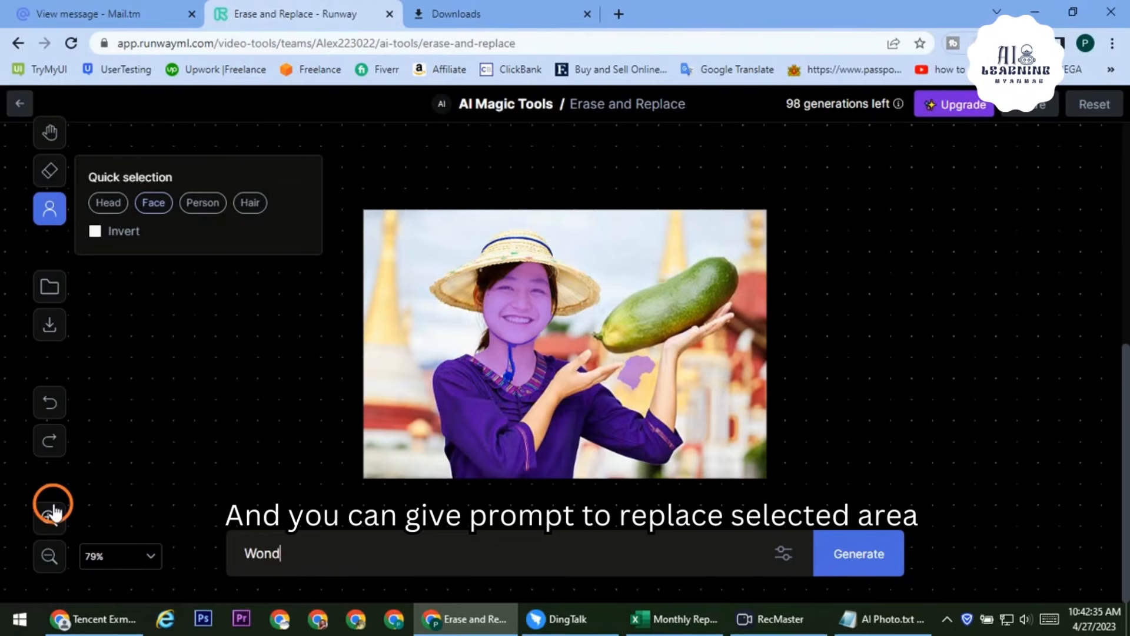
type("omen")
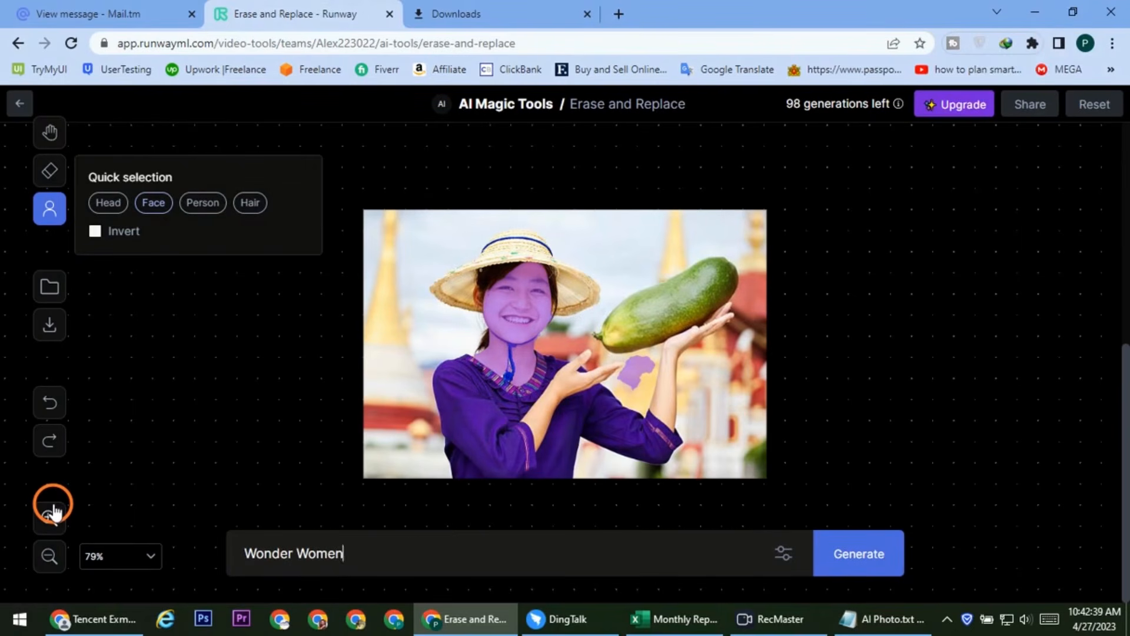
left_click(783, 556)
left_click(745, 432)
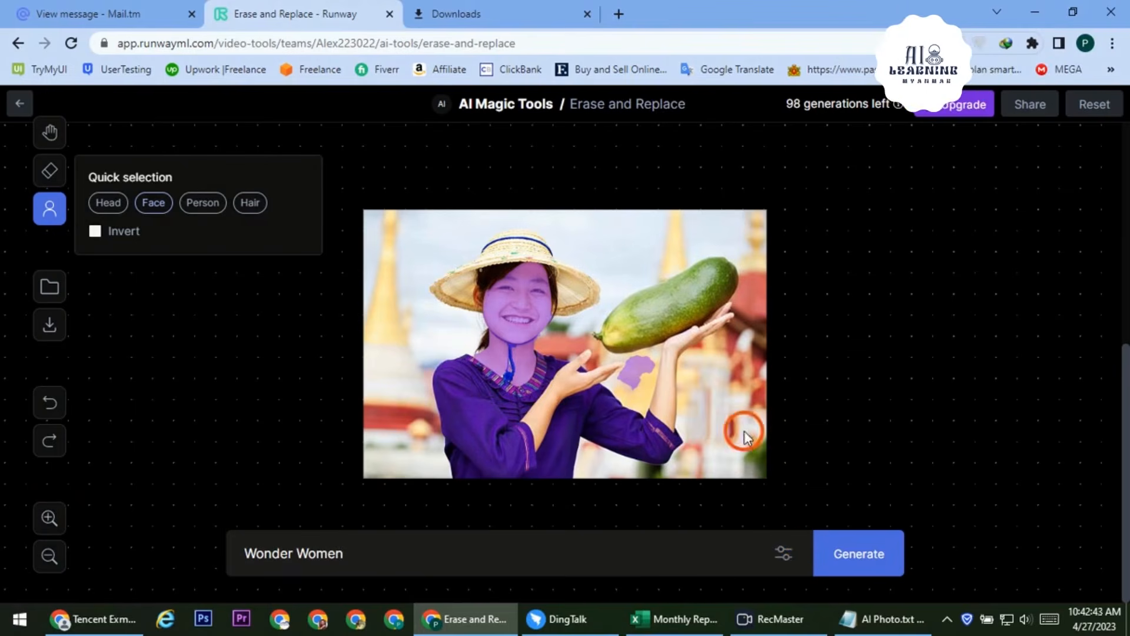
left_click(782, 553)
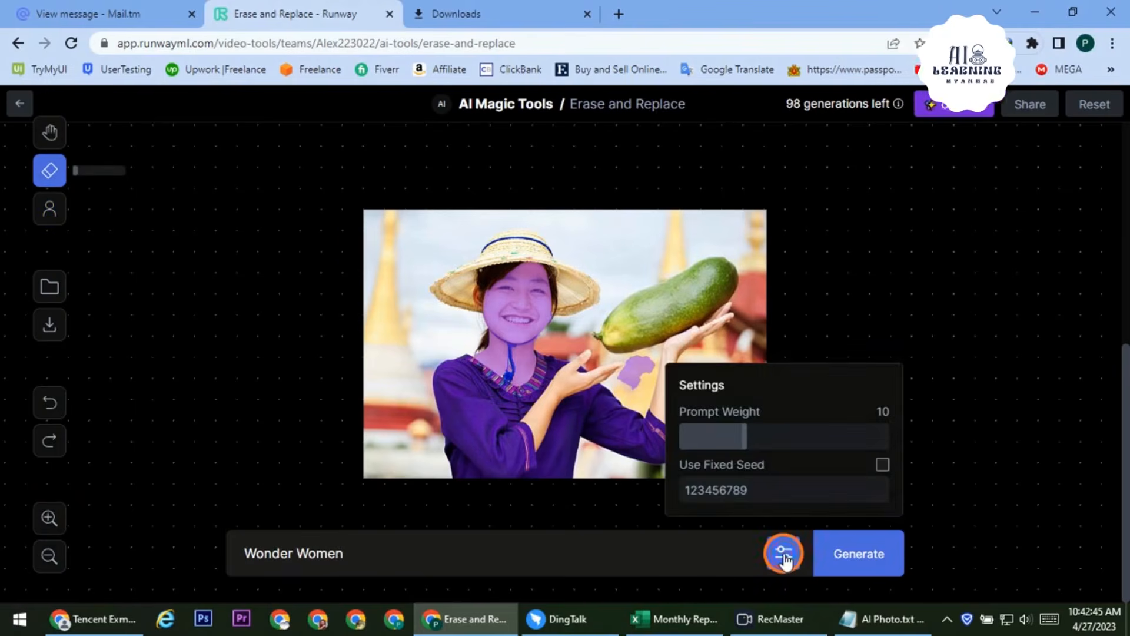
Set Prompt Weight to 20.1 with fixed seed off and generate four Wonder Women faces
left_click_drag(731, 431, 796, 436)
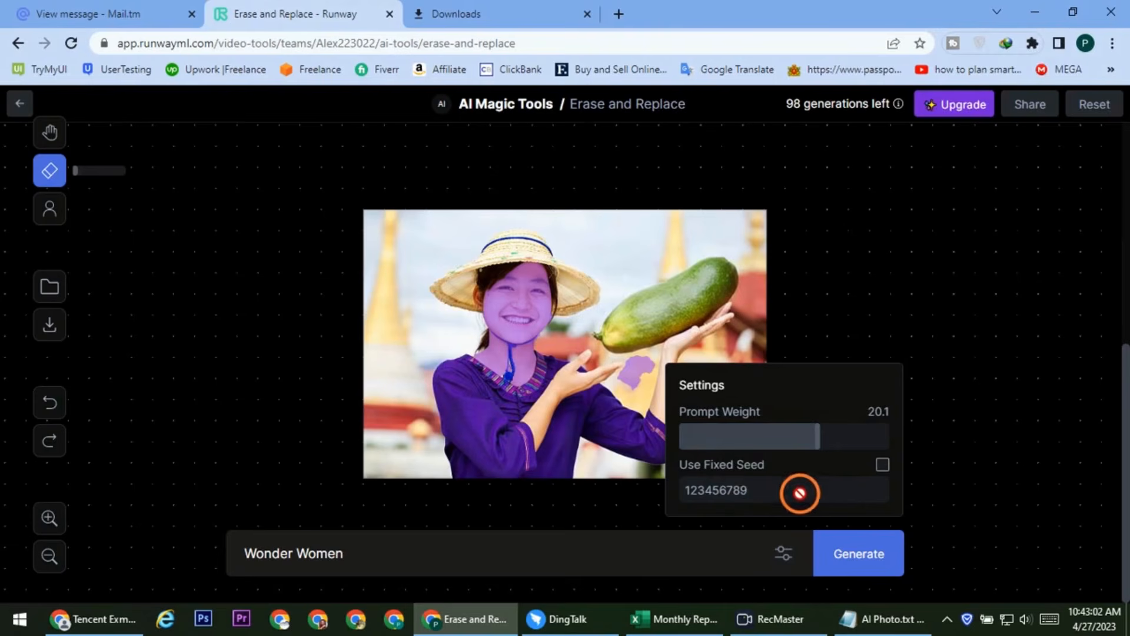
left_click(882, 465)
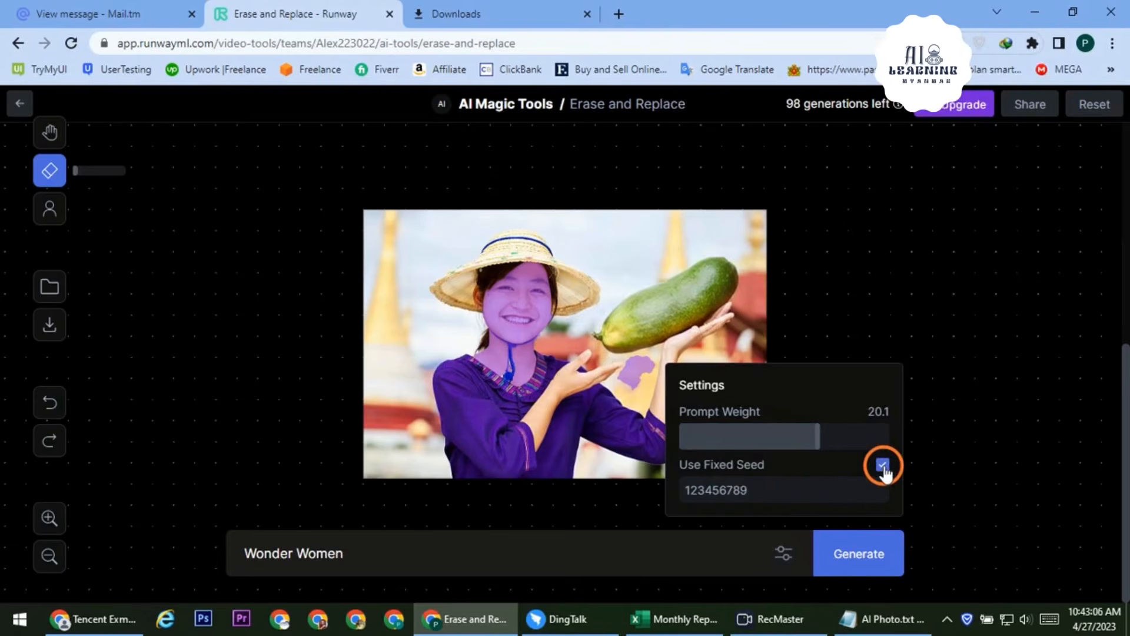
left_click(883, 465)
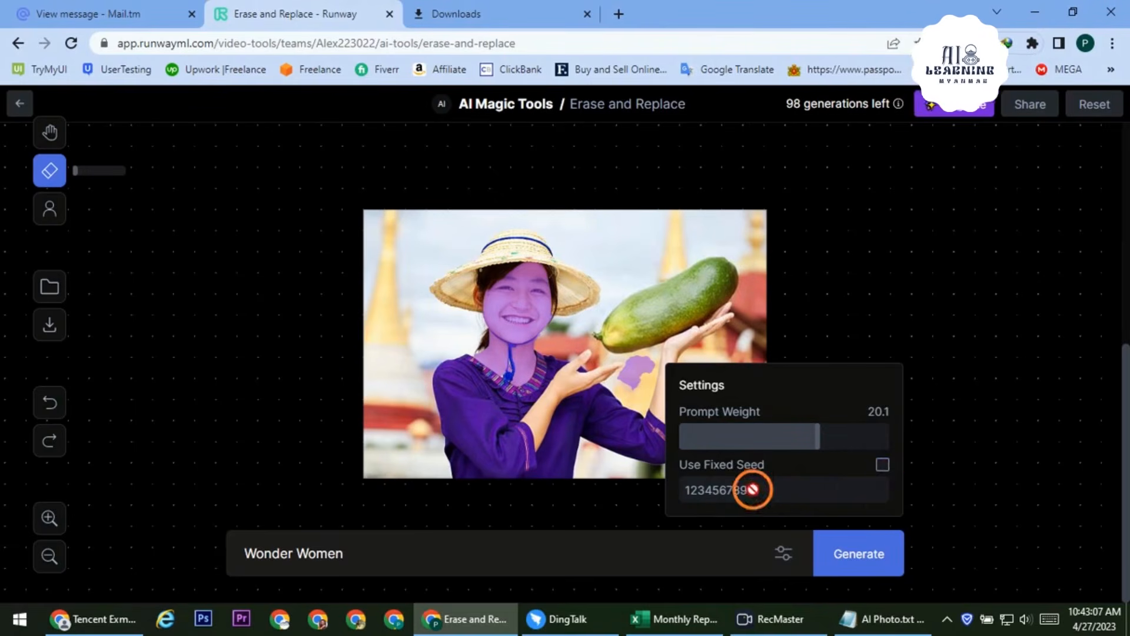
left_click(787, 554)
left_click(859, 556)
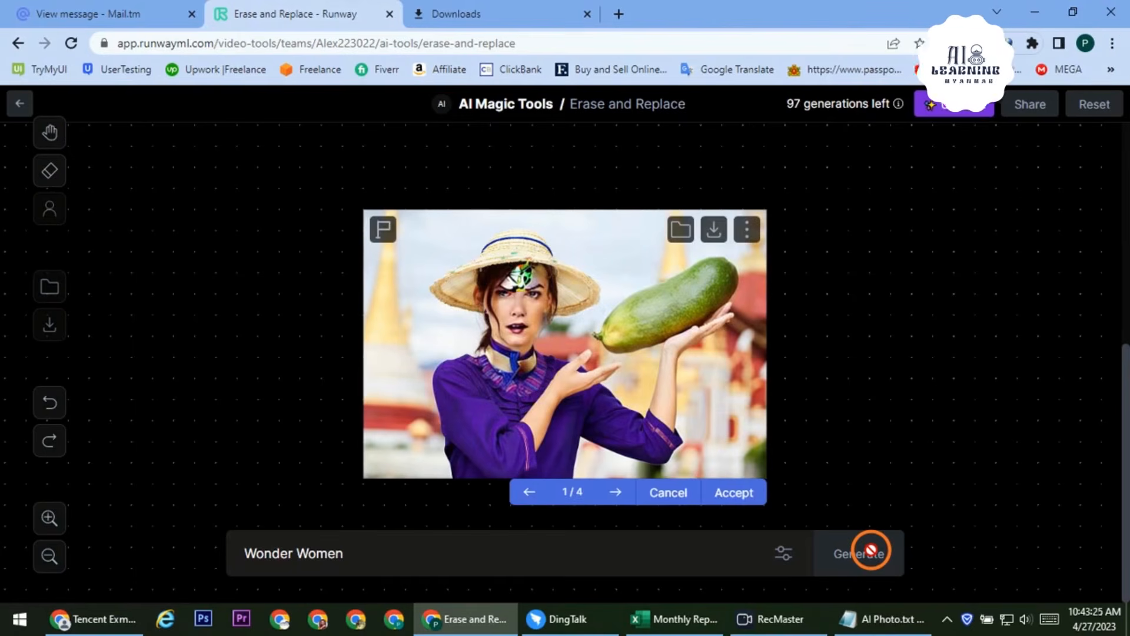
Compare the four face results and accept result 2/4
left_click(616, 494)
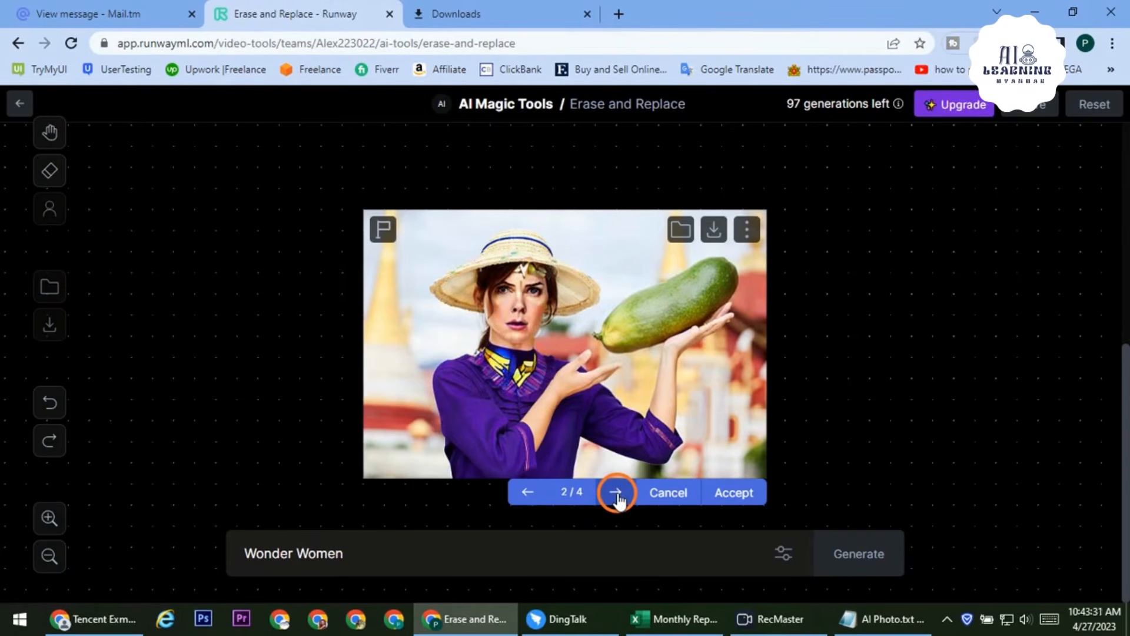
left_click(616, 494)
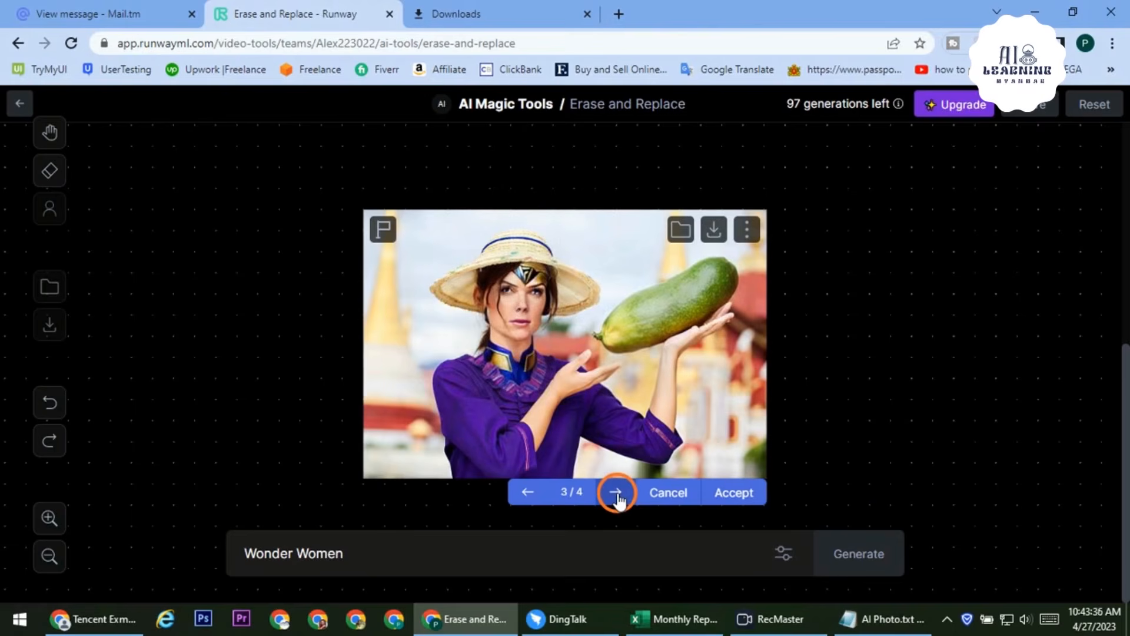
left_click(616, 493)
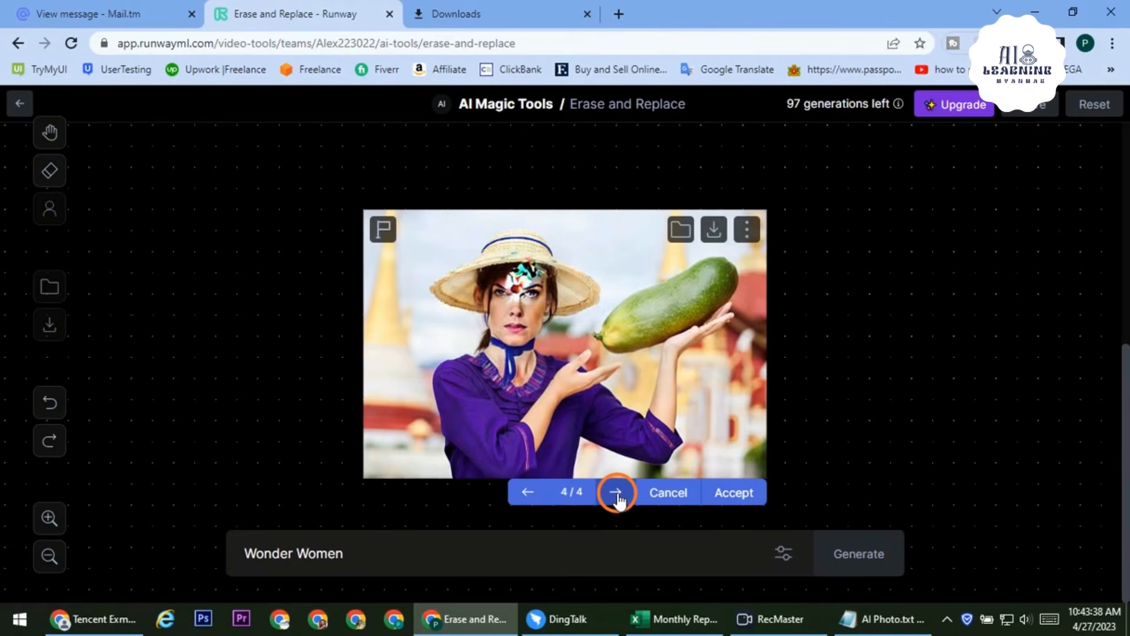
left_click(528, 496)
left_click(528, 495)
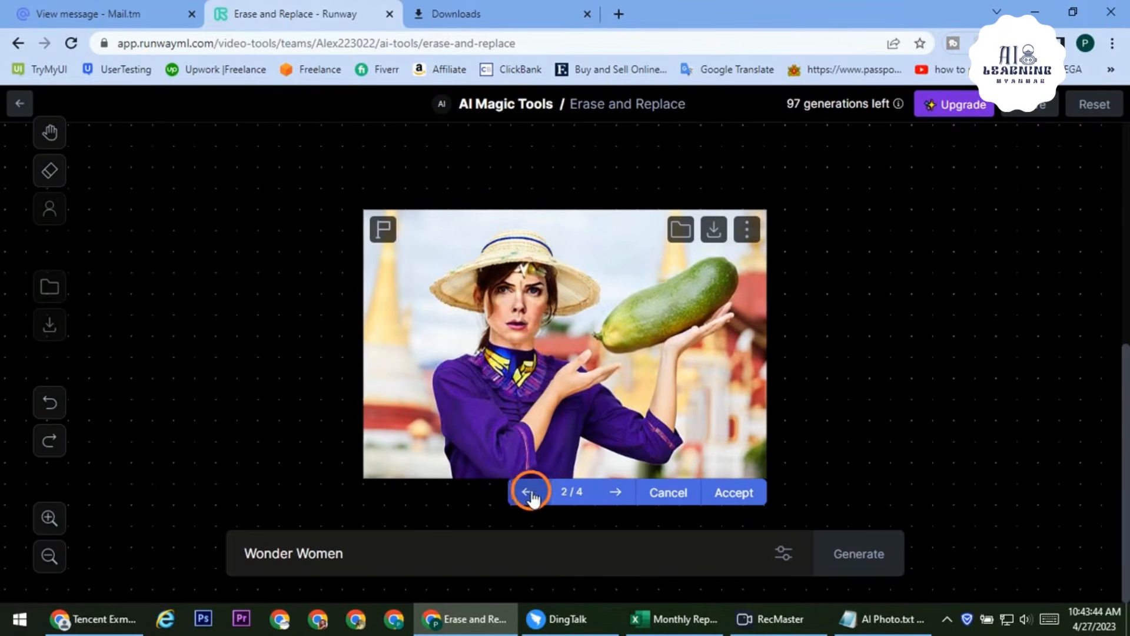
left_click(735, 495)
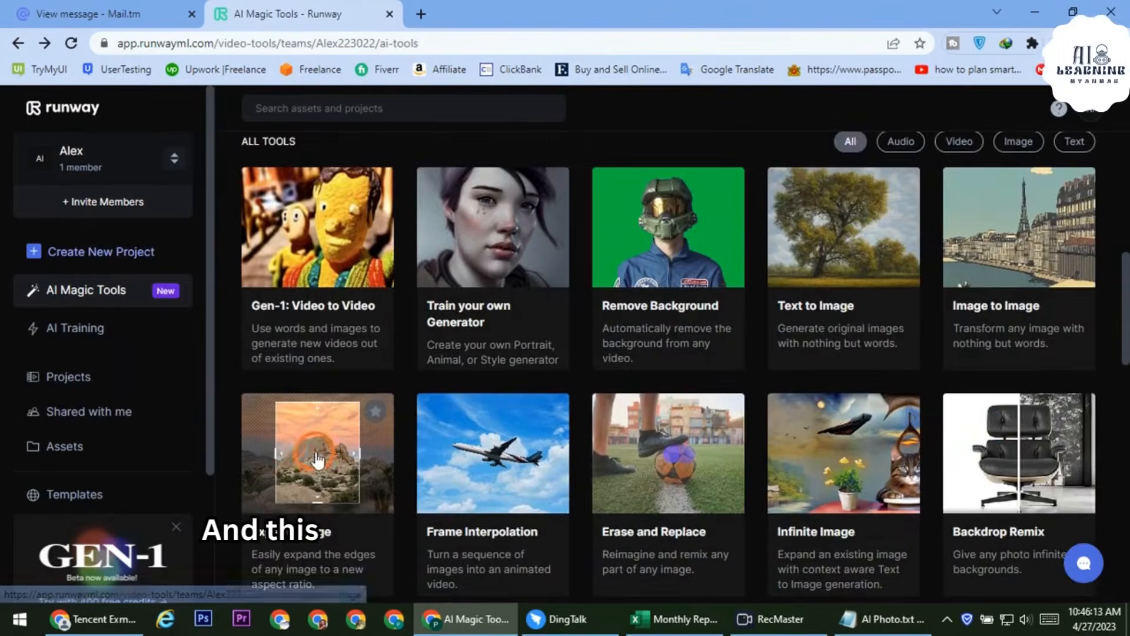
scroll(316, 459, "down", 1)
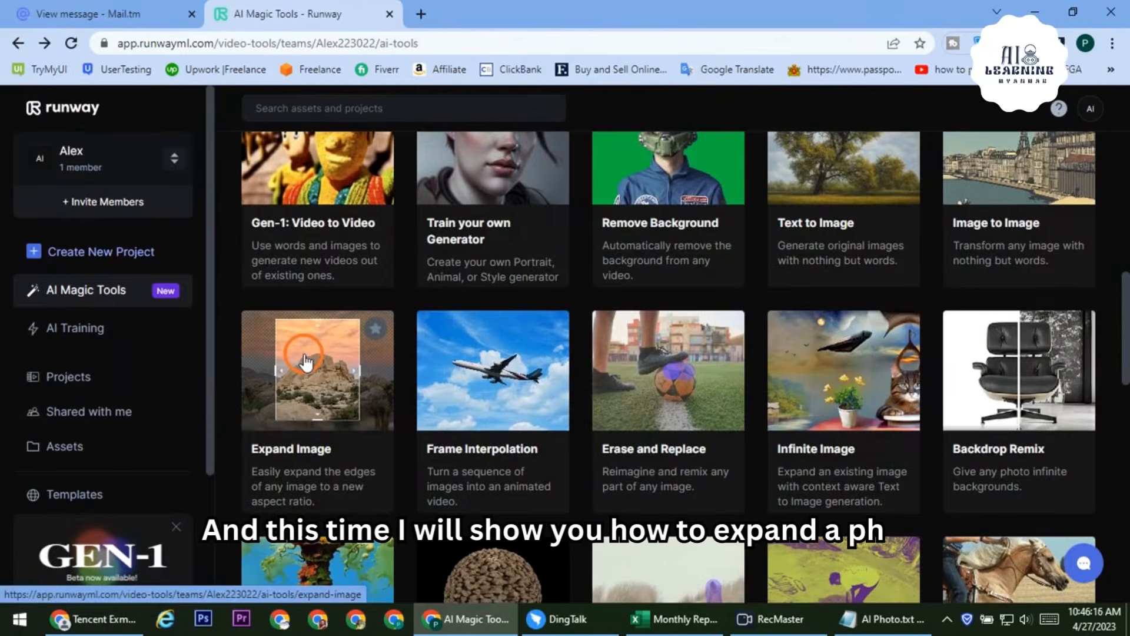
Upload Inle_Lake_Fisherman_rowing_the_boat_Myanmar.jpg into Expand Image and select it for expanding
left_click(305, 360)
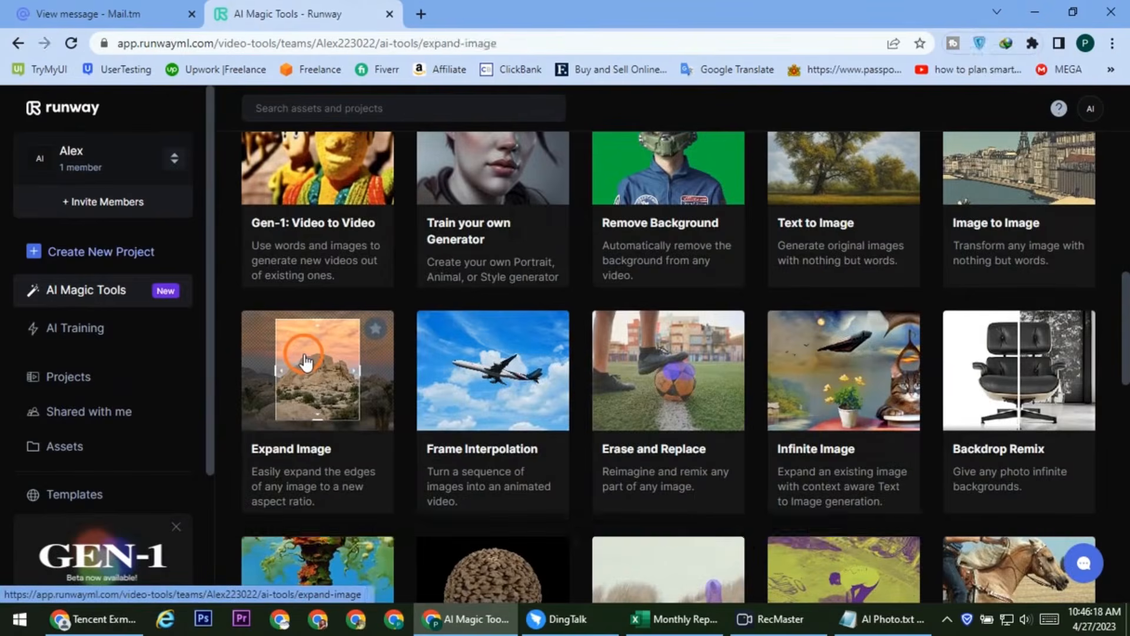
left_click(415, 277)
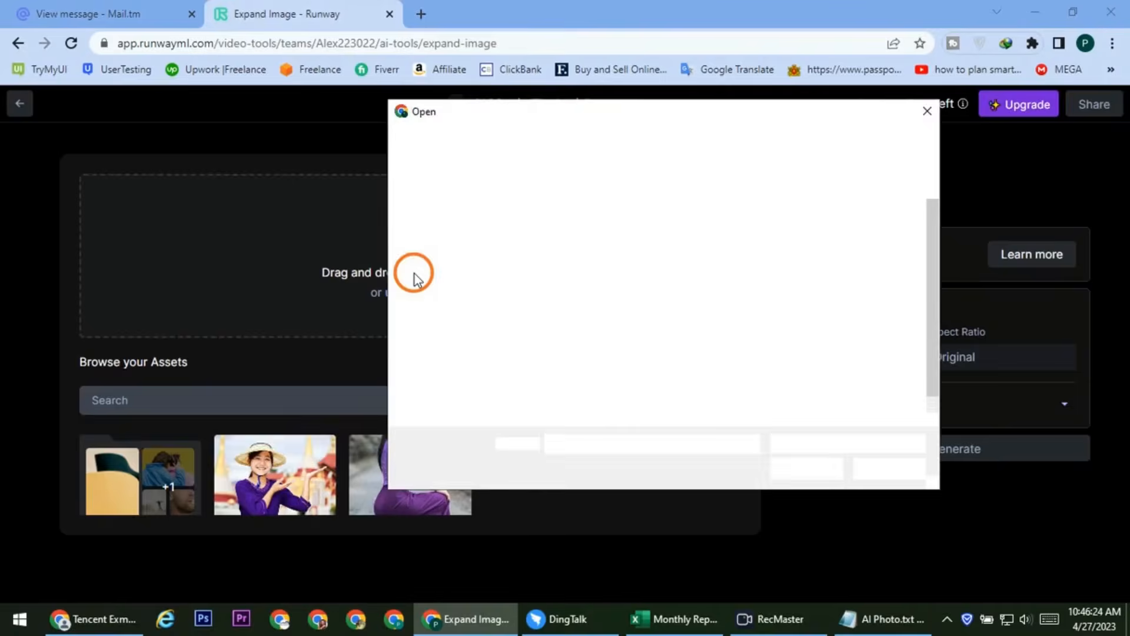
left_click(771, 359)
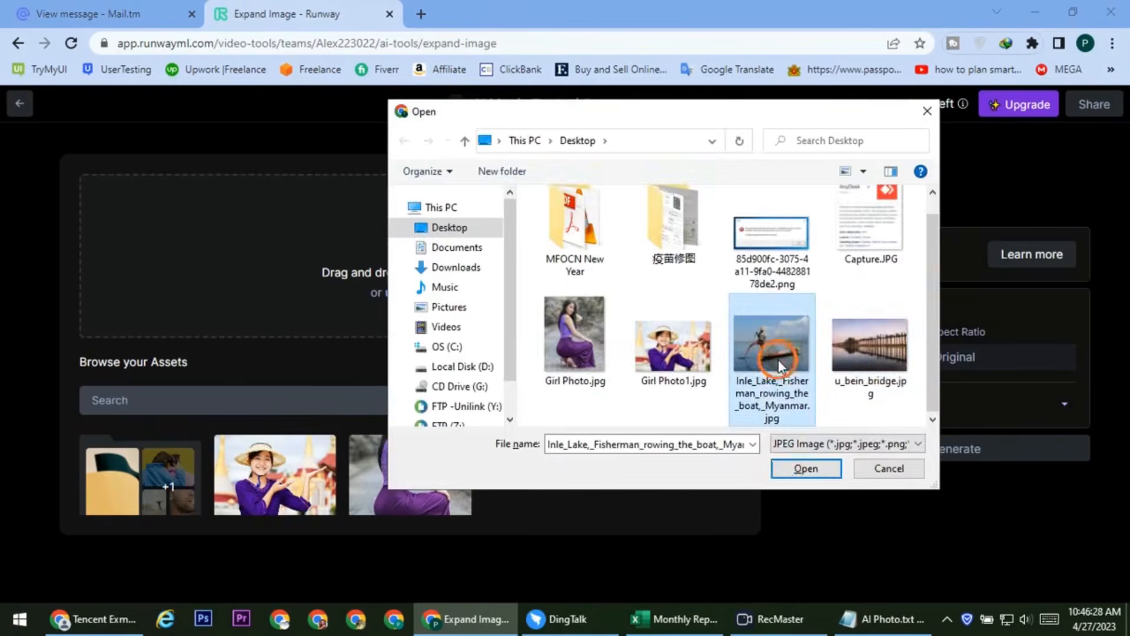
left_click(794, 467)
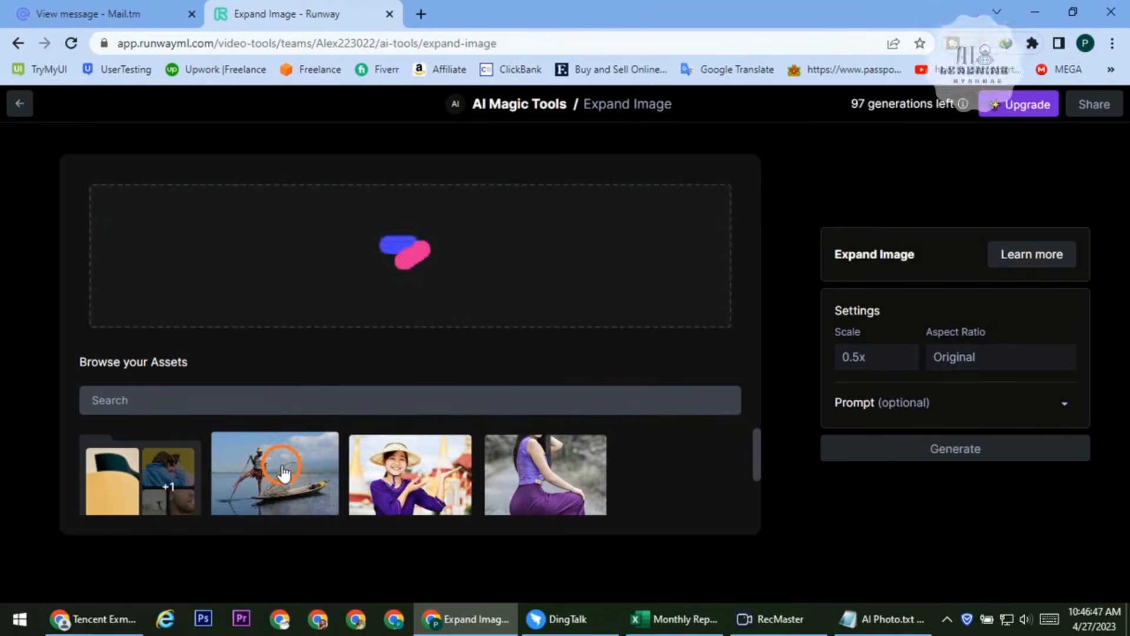
left_click(283, 471)
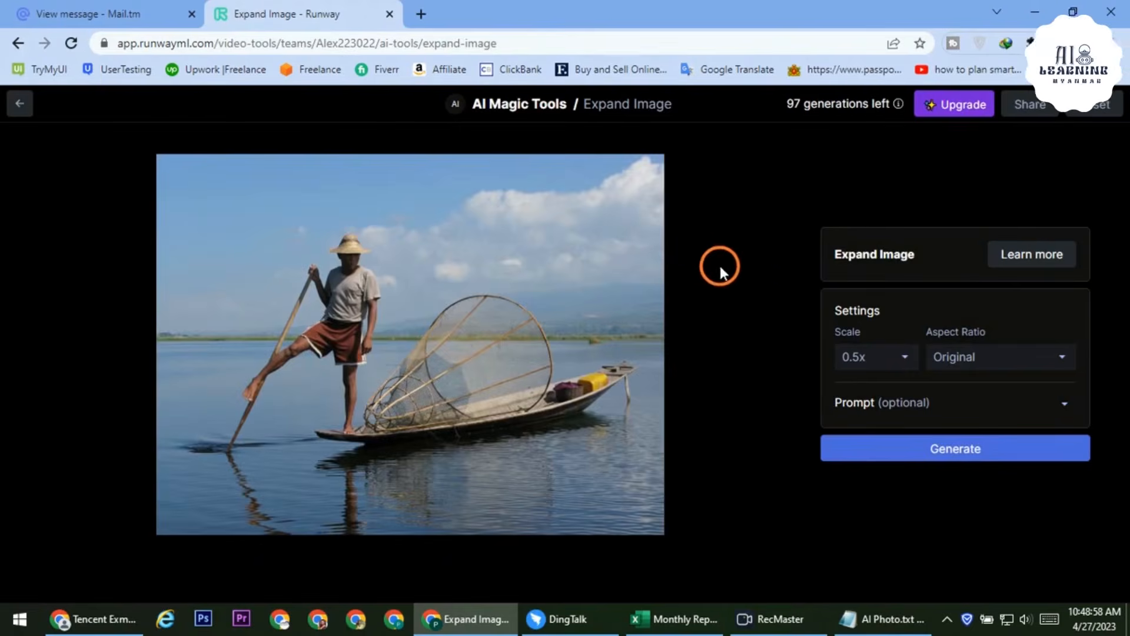
Generate four expansions of the fisherman photo at 0.75x scale with Widescreen (16:9) aspect ratio
left_click(904, 356)
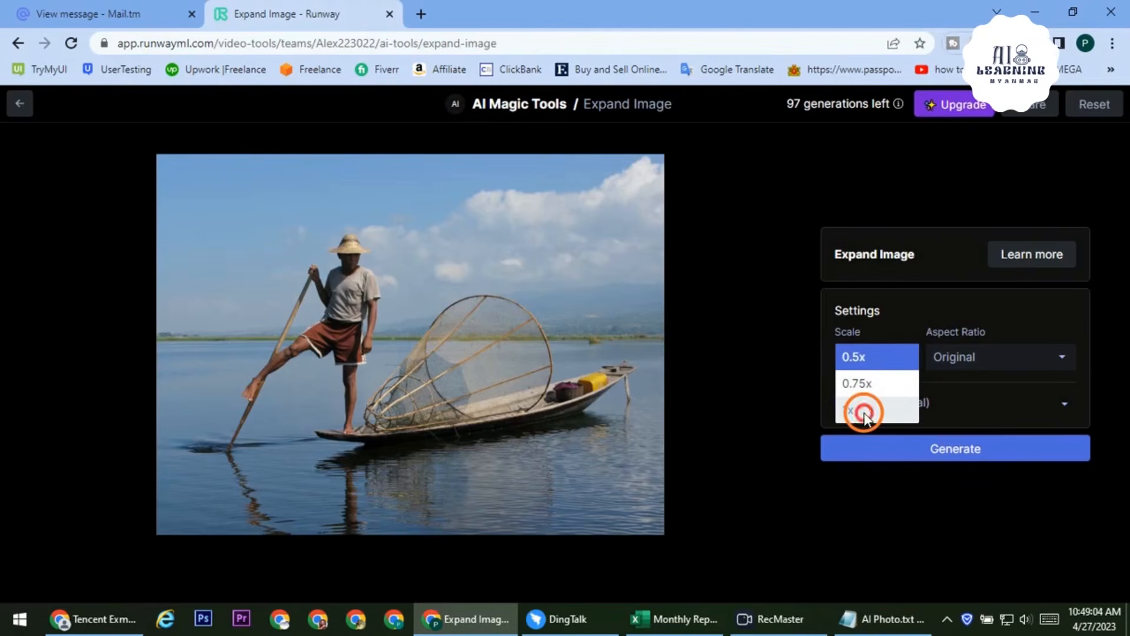
left_click(867, 385)
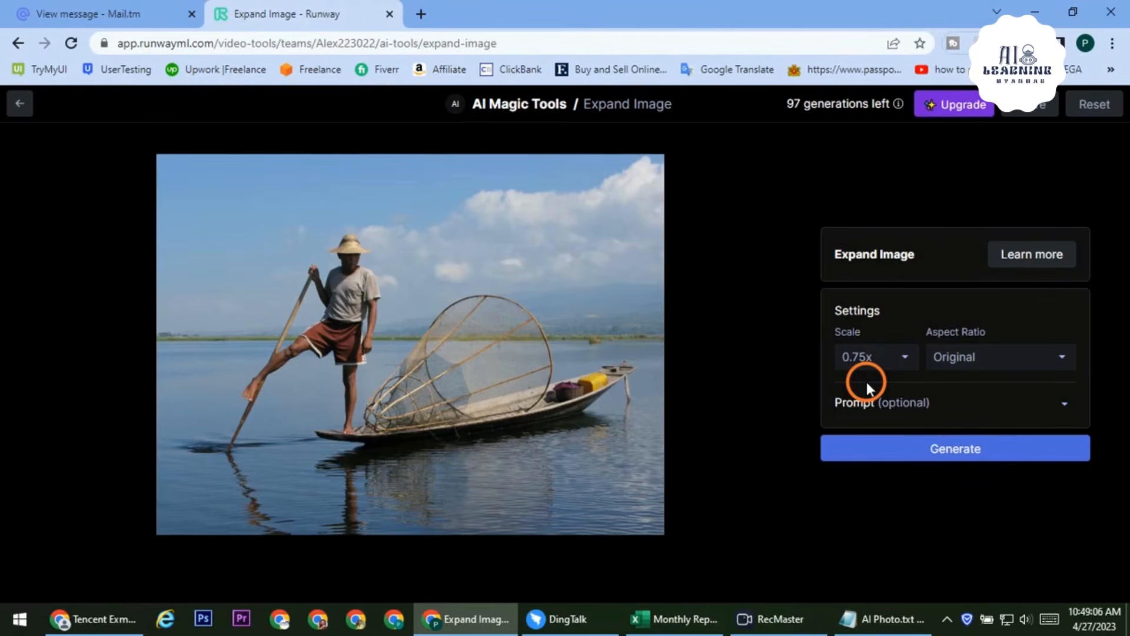
left_click(1045, 362)
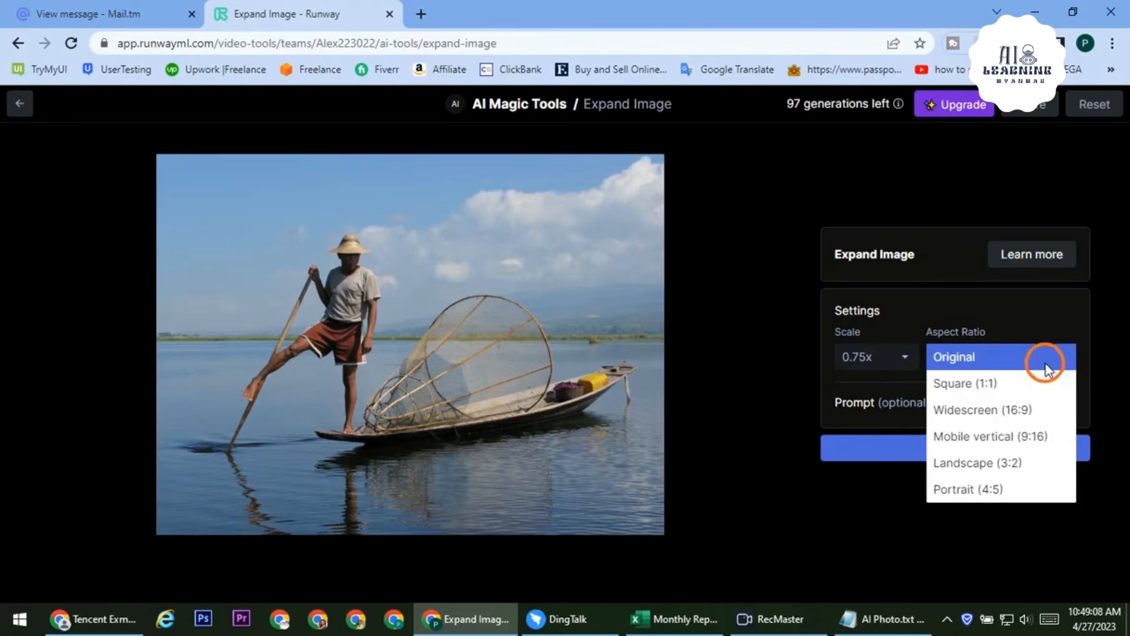
left_click(1024, 411)
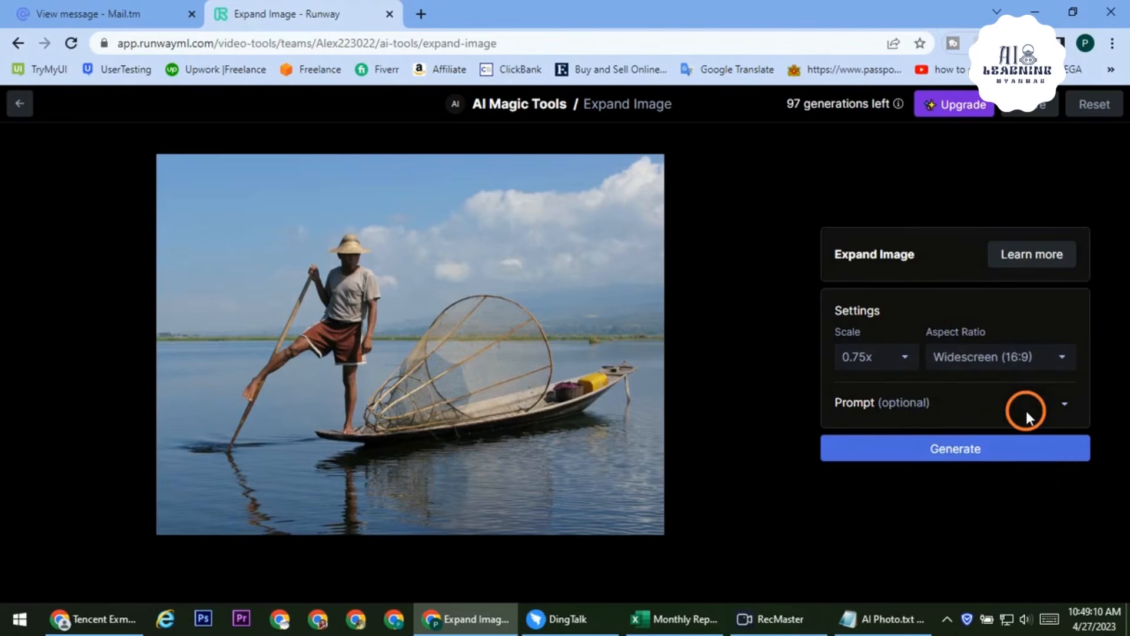
left_click(1063, 404)
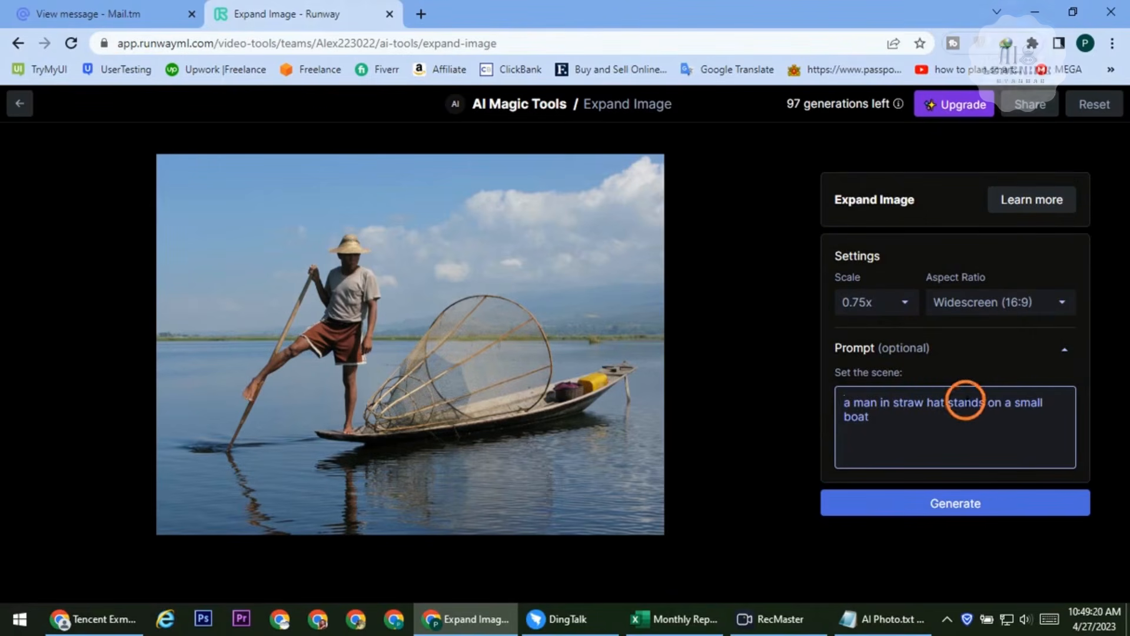
left_click(983, 501)
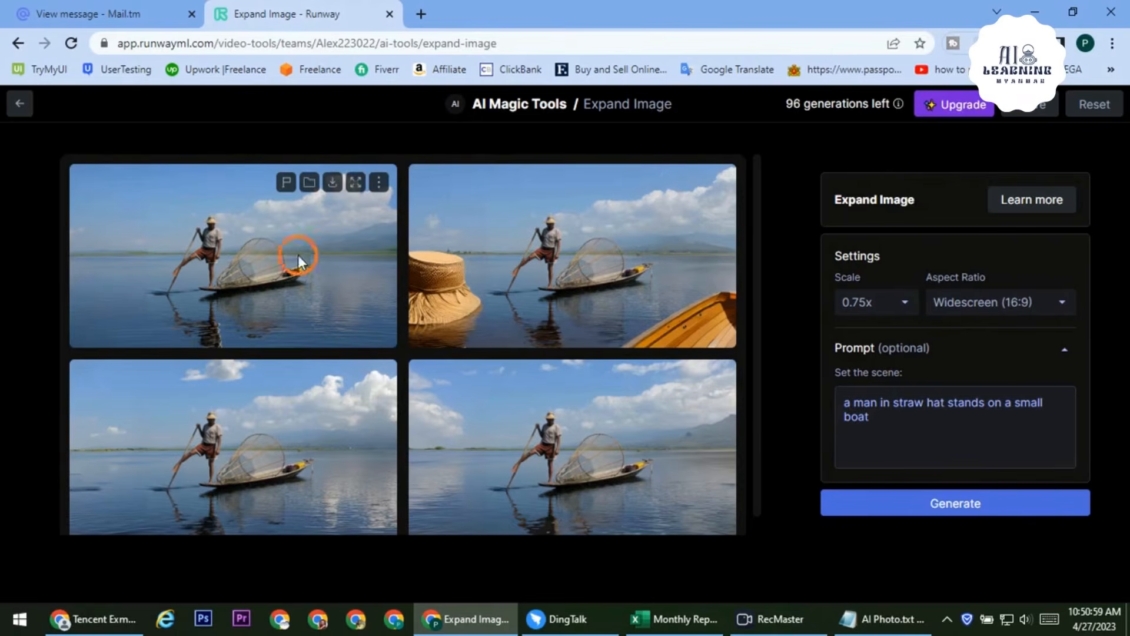
Open the first widescreen fisherman expansion full-size and step through each of the four variants
left_click(354, 183)
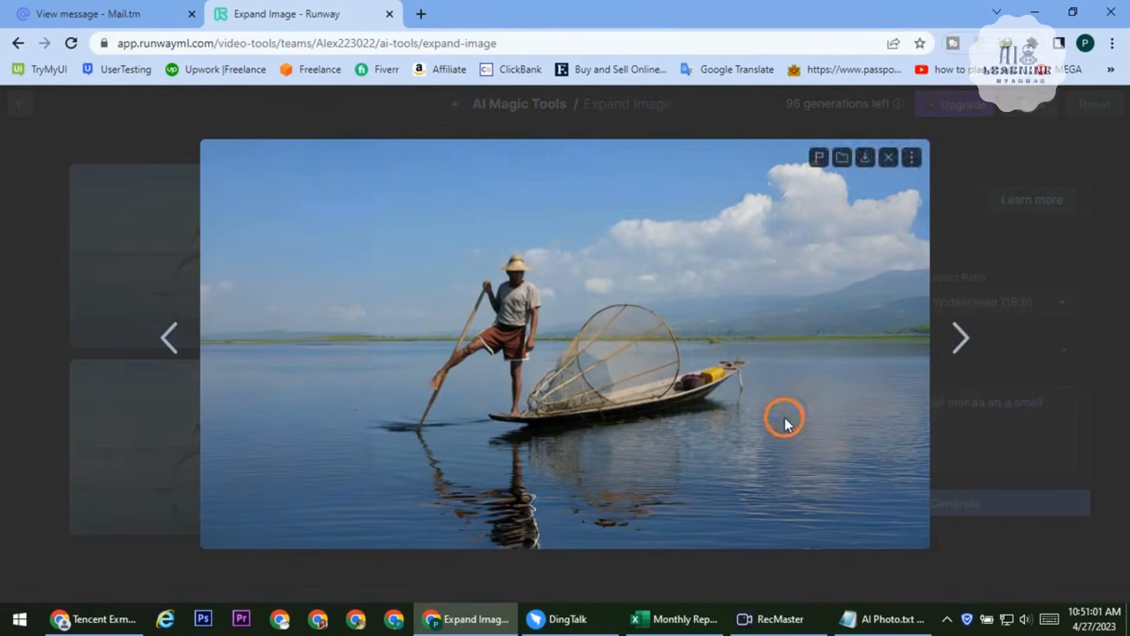
left_click(961, 336)
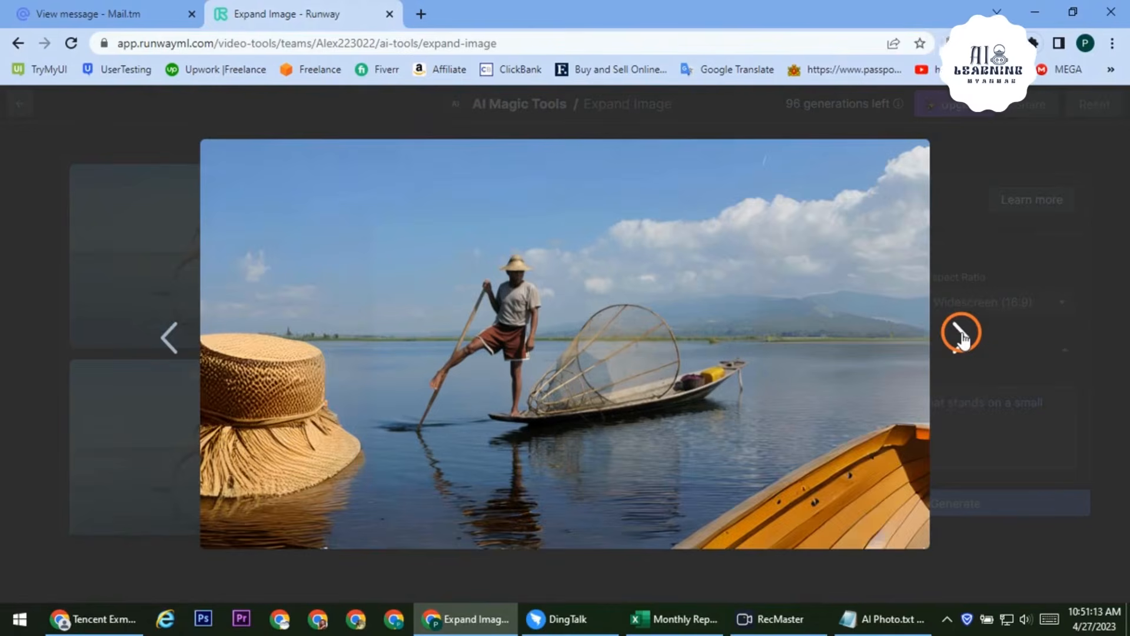
left_click(960, 334)
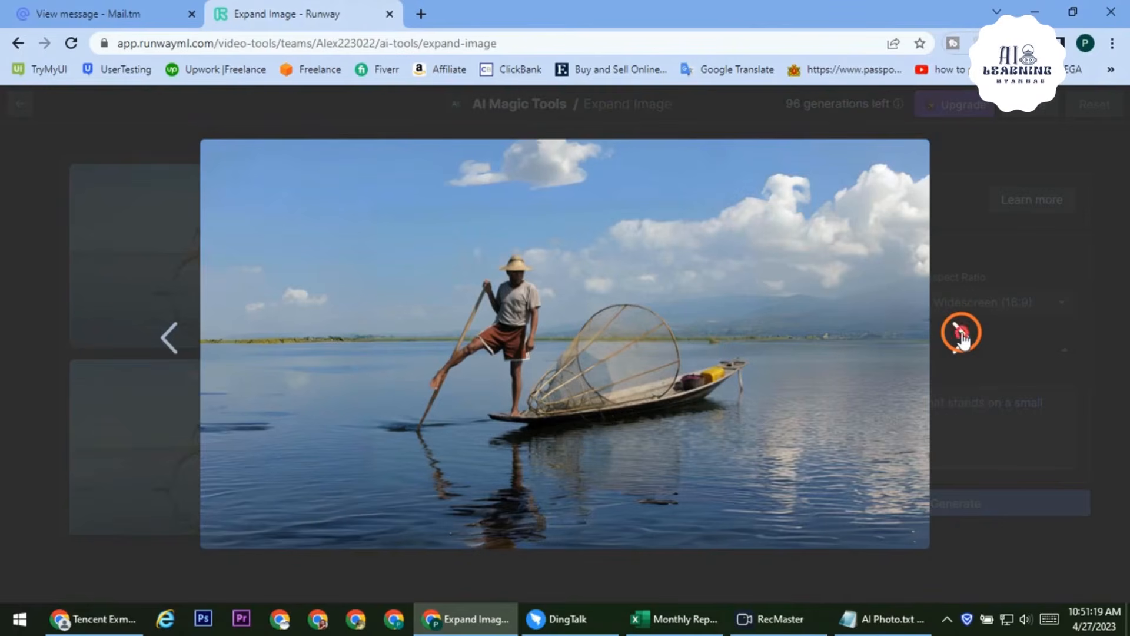
left_click(960, 334)
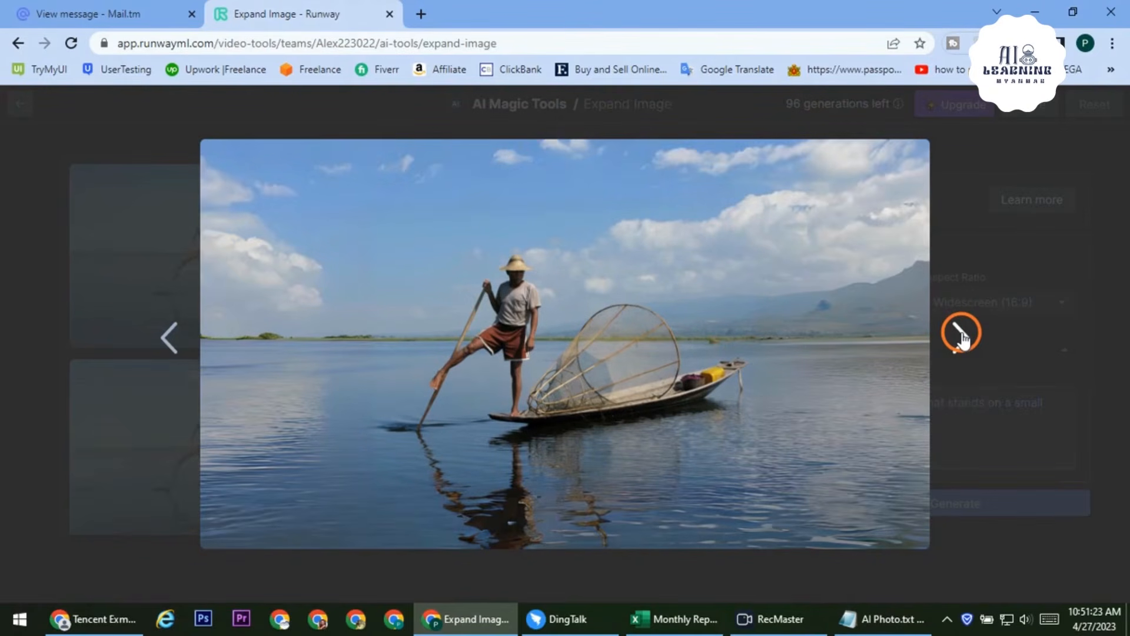
left_click(960, 334)
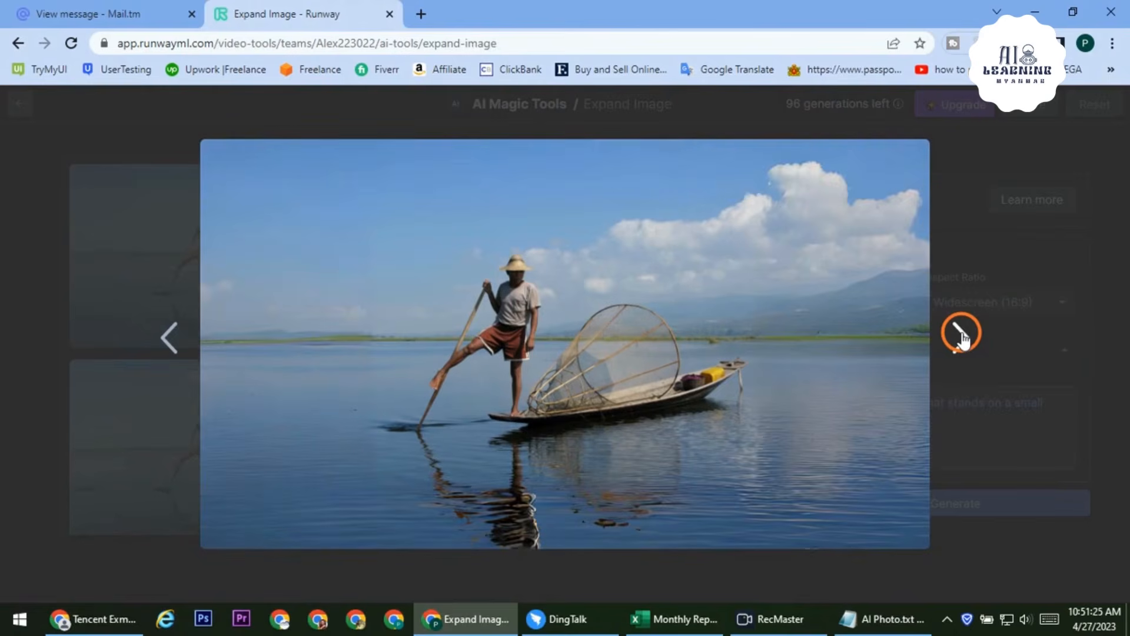